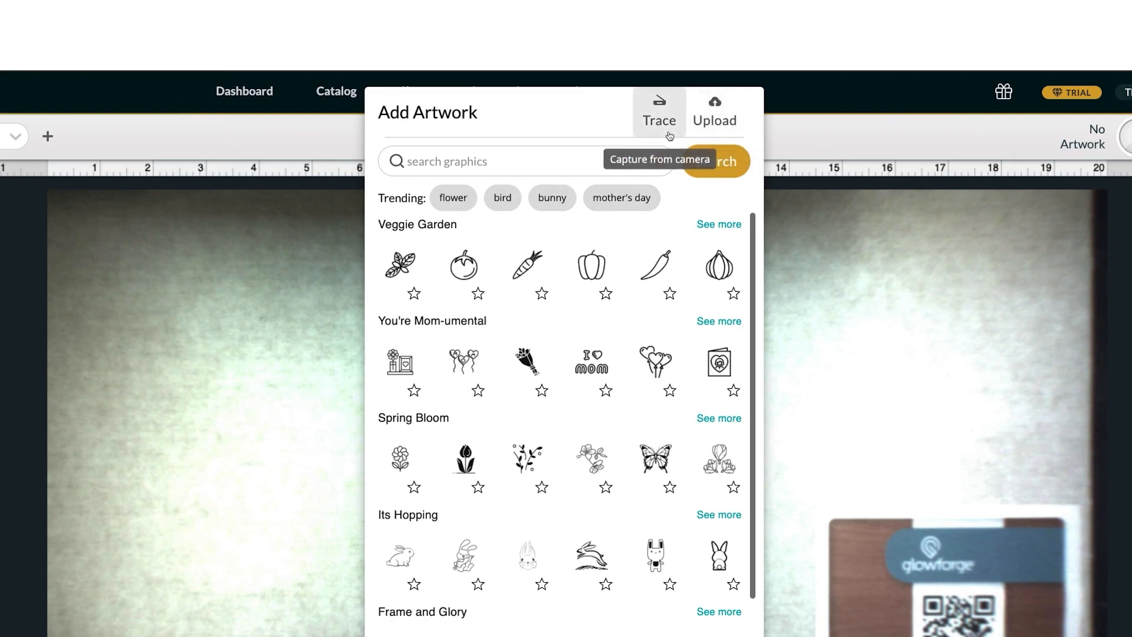
- Browse the themed graphics categories in the artwork library, then close it without adding anything
scroll(570, 334, "down", 1)
scroll(570, 335, "down", 1)
scroll(541, 359, "down", 1)
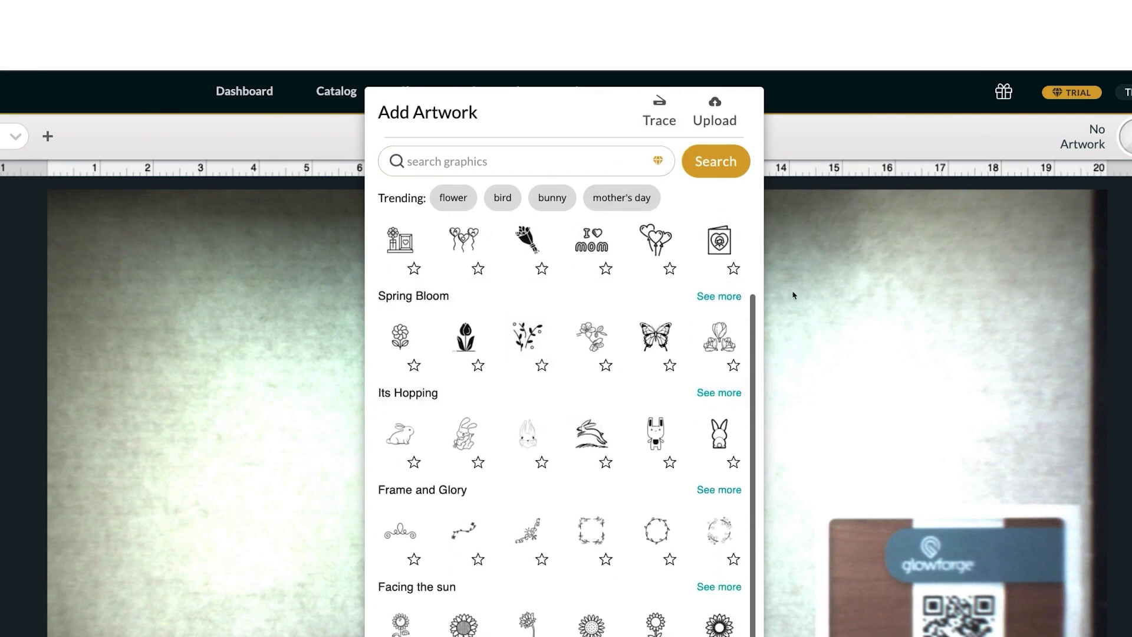
left_click(809, 291)
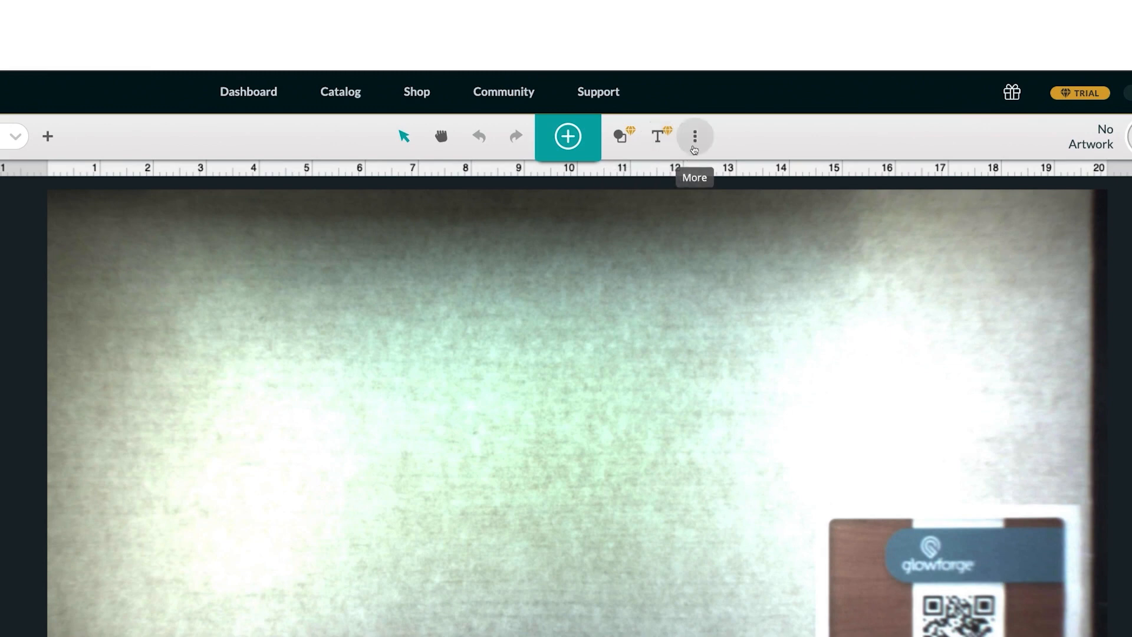
- Review the additional workspace options, including Pro Passthrough, the air filter setting and units
left_click(694, 139)
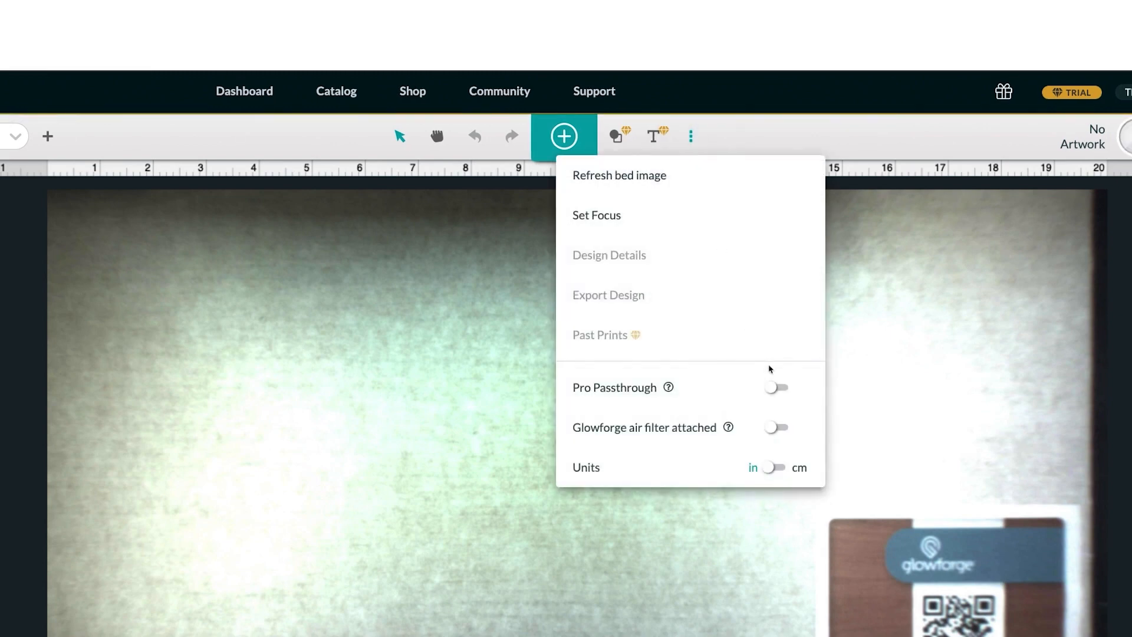
left_click(778, 388)
left_click(780, 389)
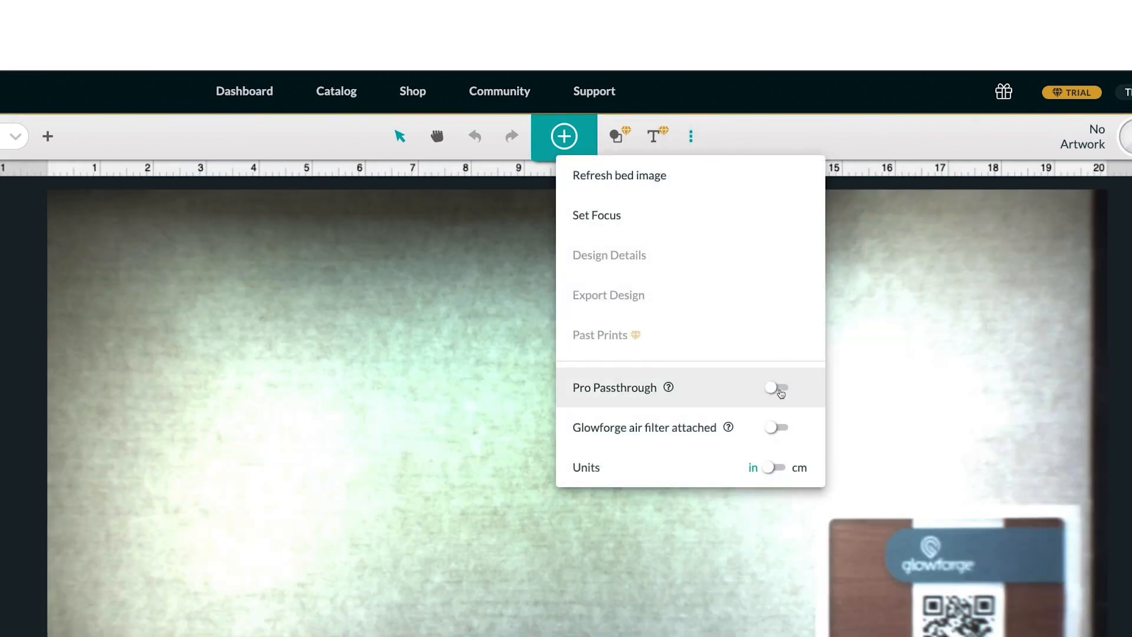
left_click(783, 434)
left_click(845, 433)
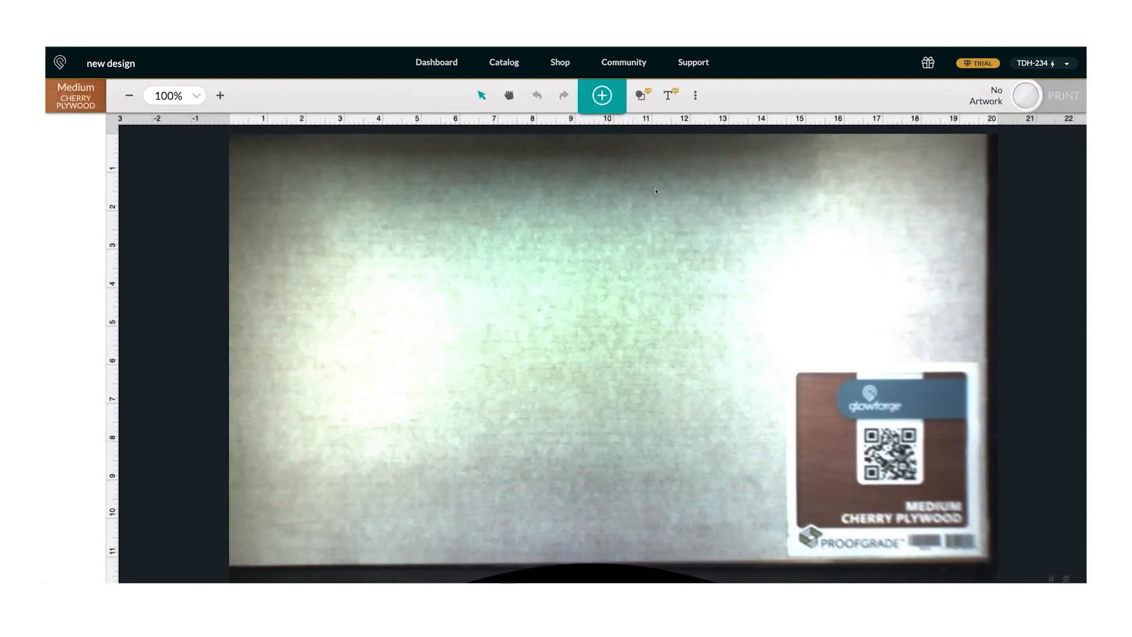
- Search the artwork library for "round frame" and add an ornate round frame with scrollwork to the bed
left_click(614, 105)
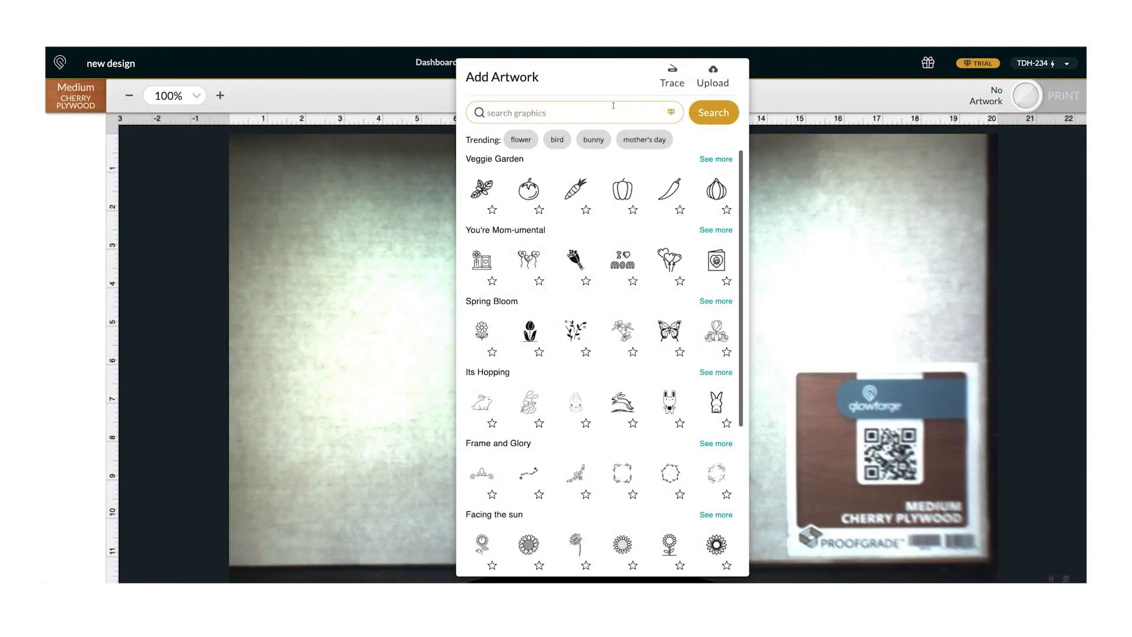
left_click(569, 113)
type("round frame")
key("Return")
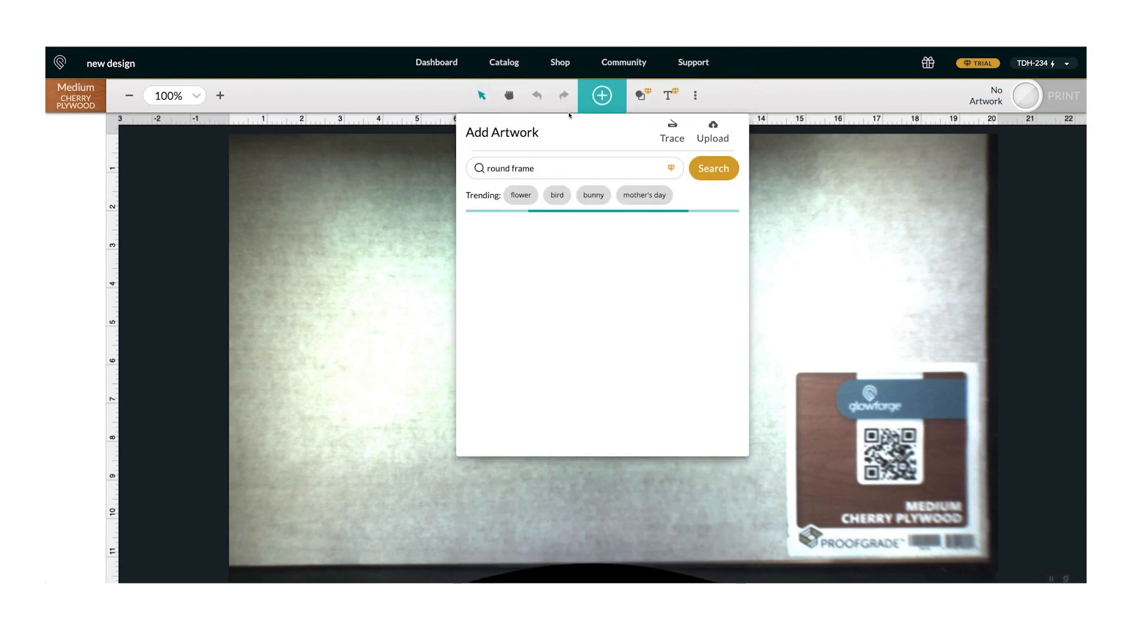
left_click(710, 232)
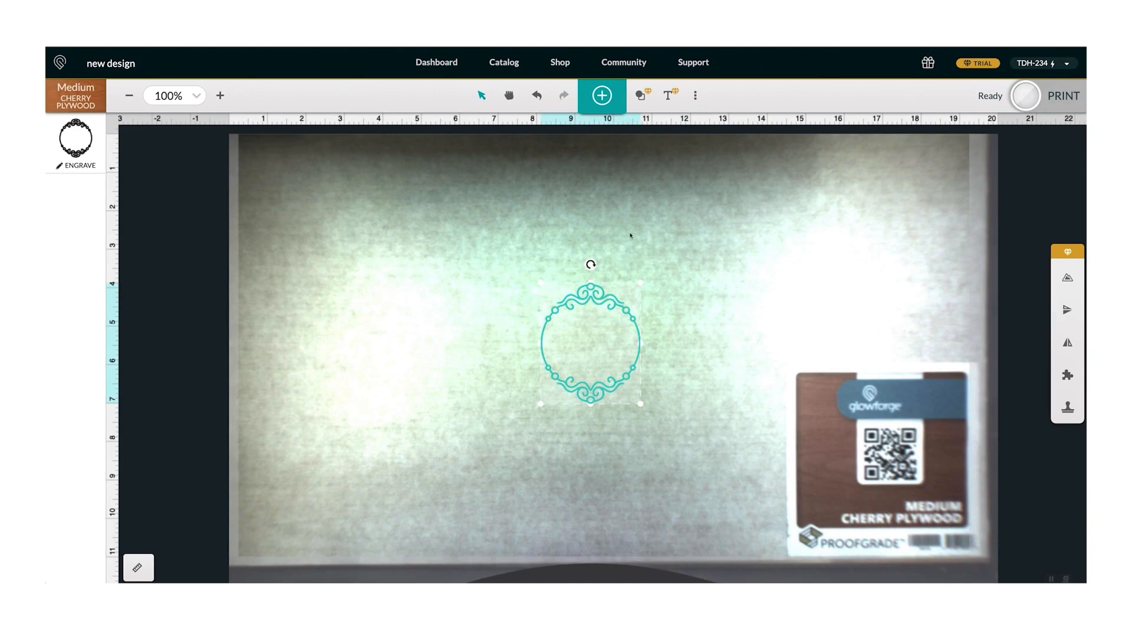
mouse_move(642, 282)
left_mouse_down()
mouse_move(699, 216)
mouse_move(747, 196)
mouse_move(707, 201)
mouse_move(643, 281)
left_mouse_up()
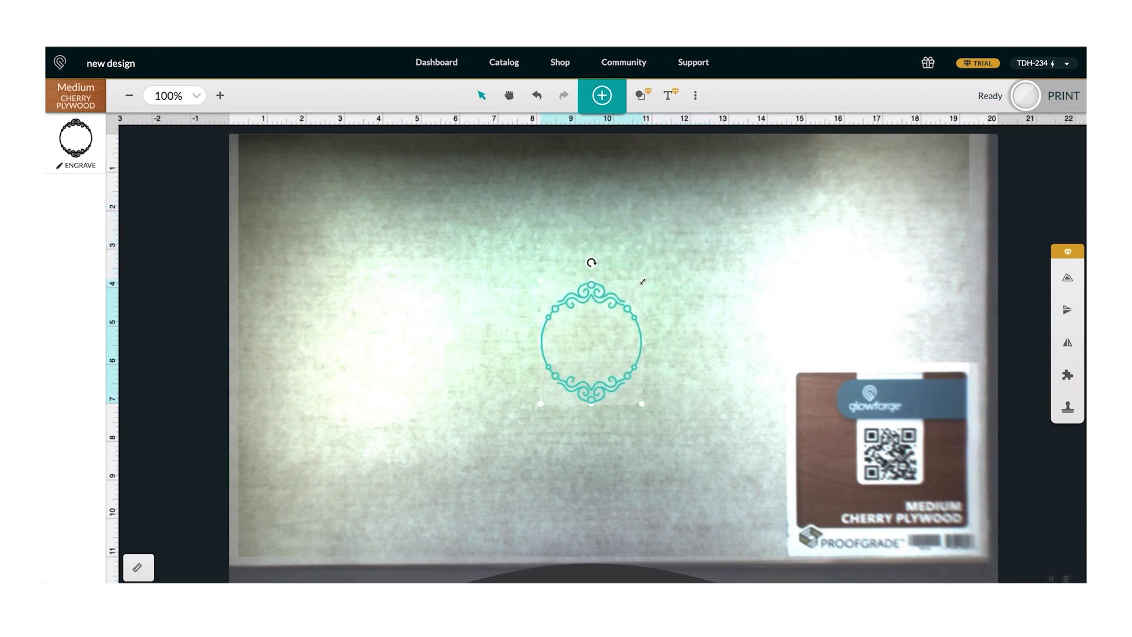
key("ctrl+z")
key("ctrl+z")
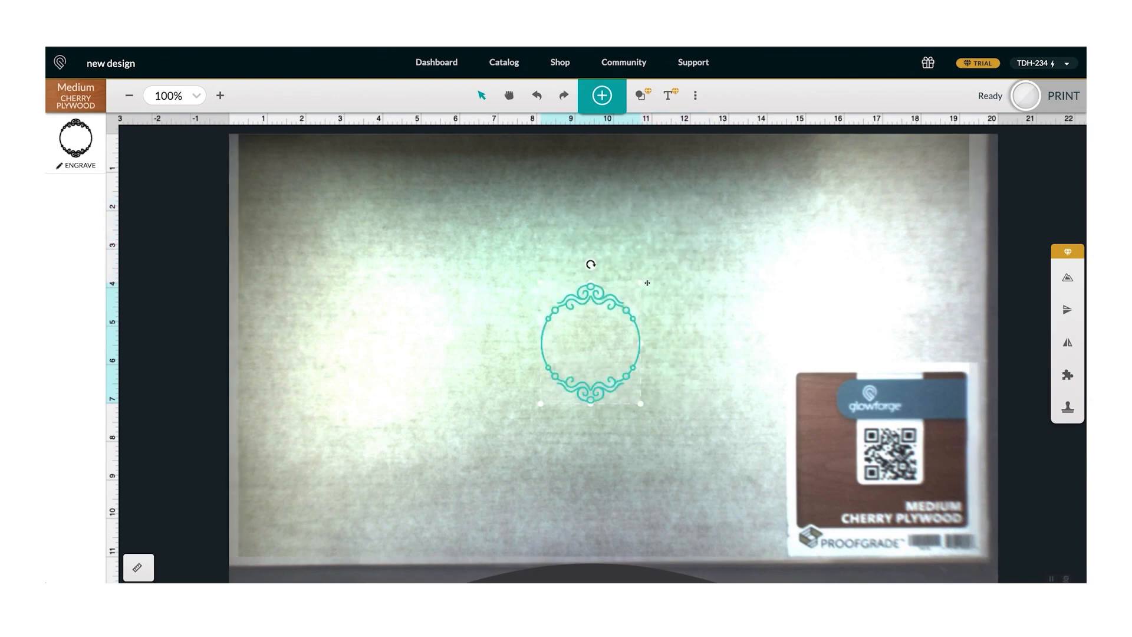
- Set the round frame's height to 3 in with its proportions locked, and deselect it
left_click(138, 567)
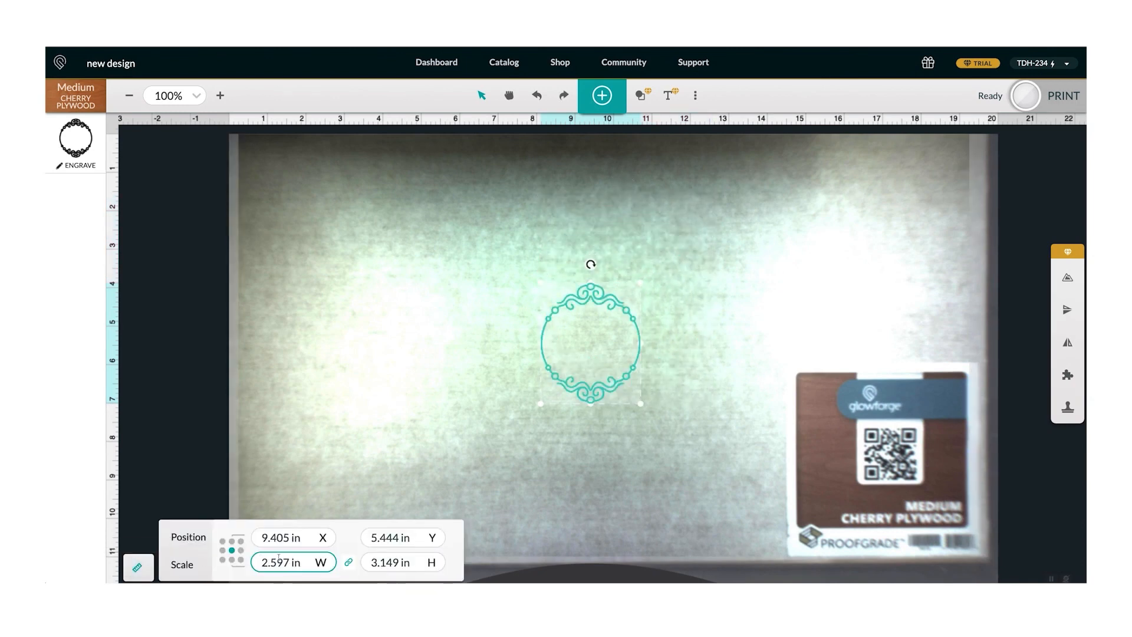
left_click_drag(418, 563, 370, 563)
type("3")
key("Return")
left_click(651, 238)
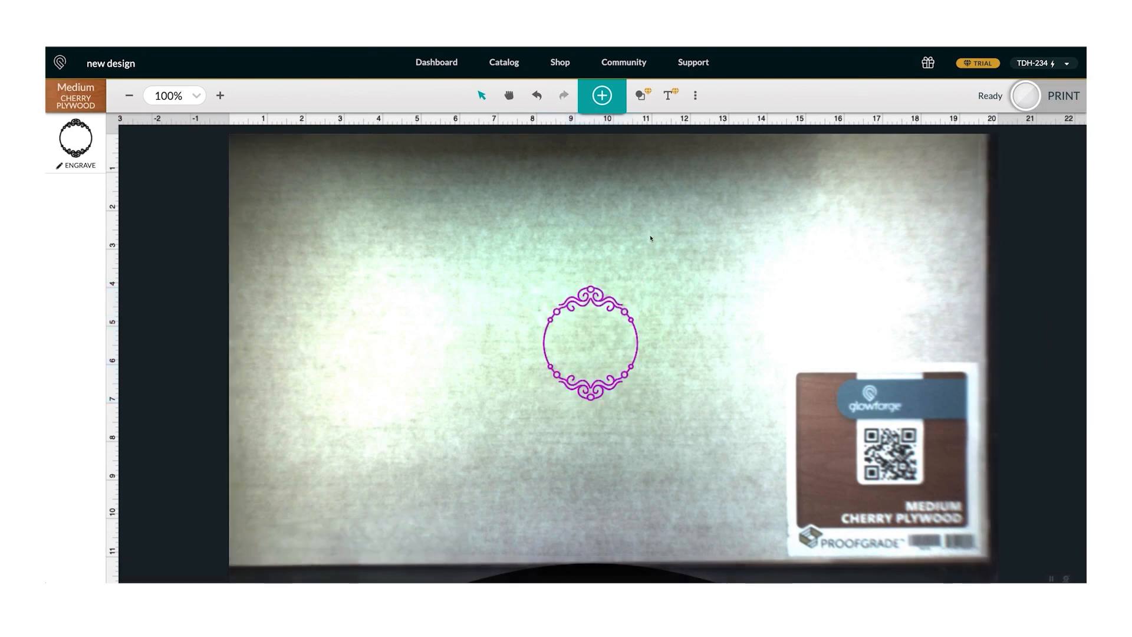
- Insert a circle shape and scale it proportionally to 0.5 in
left_click(640, 95)
left_click(641, 124)
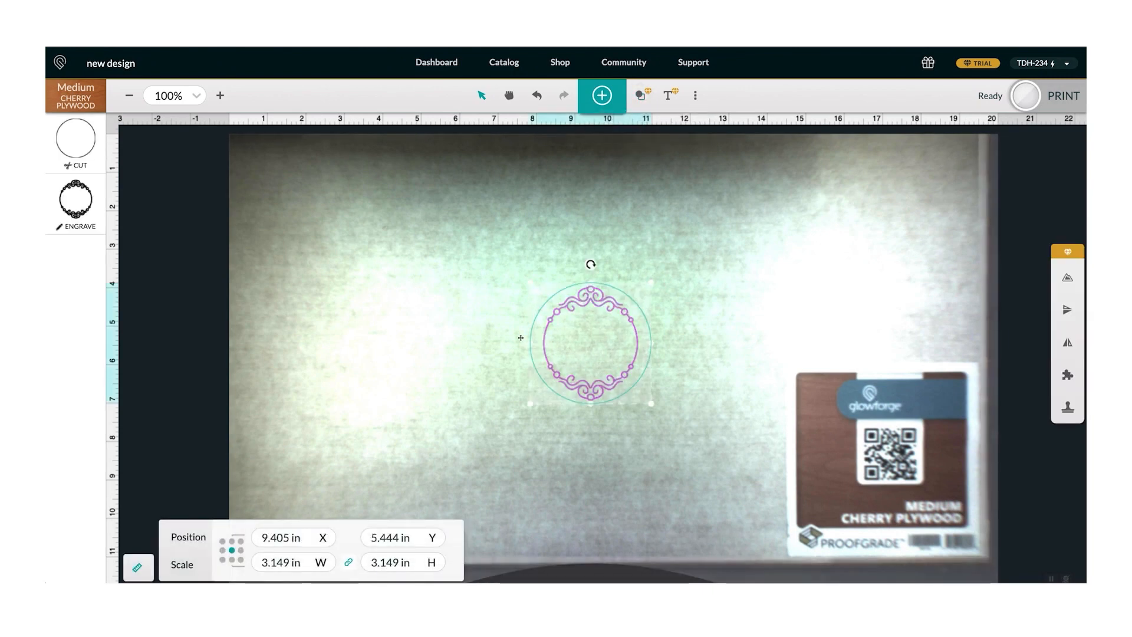
left_click(413, 562)
left_click_drag(413, 562, 371, 562)
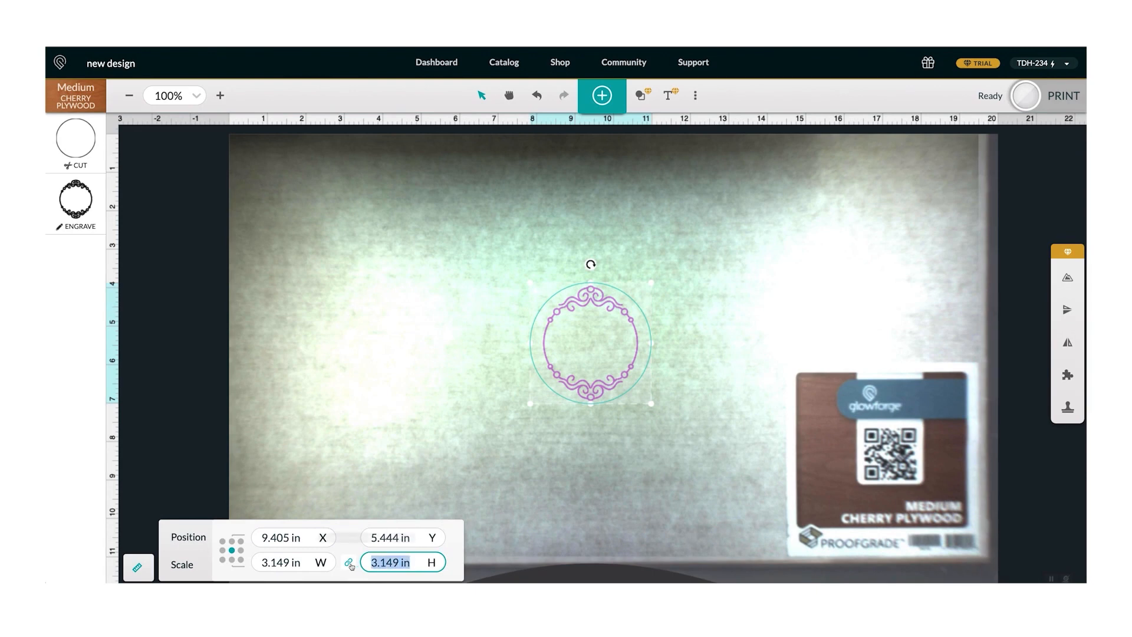
type("0.5")
key("Return")
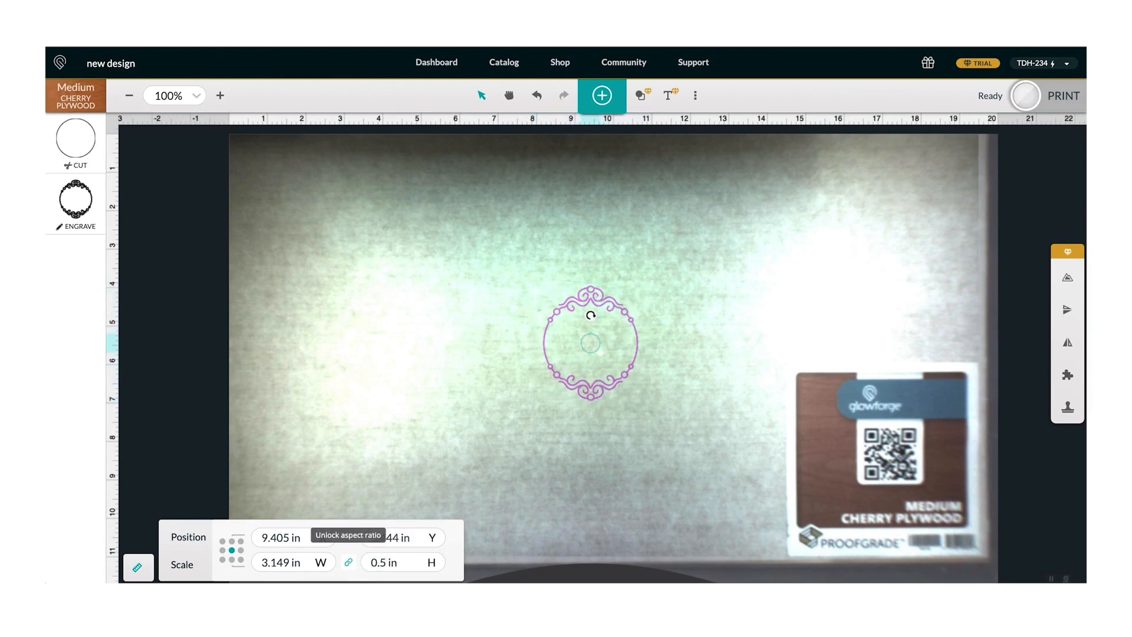
- Move the small circle just above the frame, to about X 9.39 in, Y 3.56 in, and deselect it
left_click_drag(592, 346, 598, 266)
key("ctrl+z")
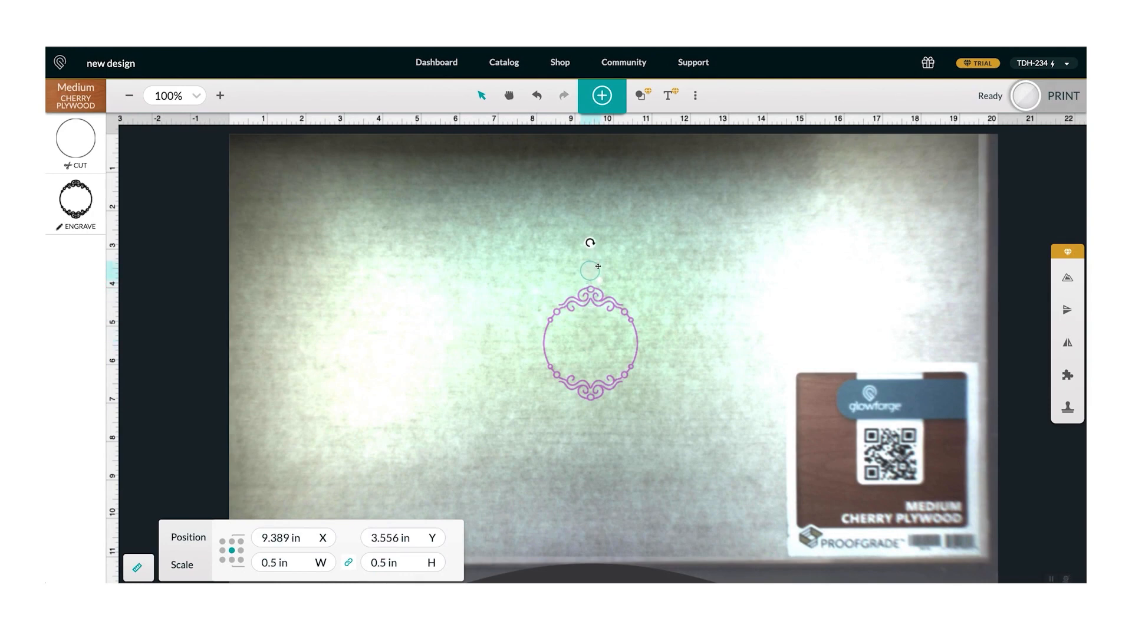
left_click(511, 401)
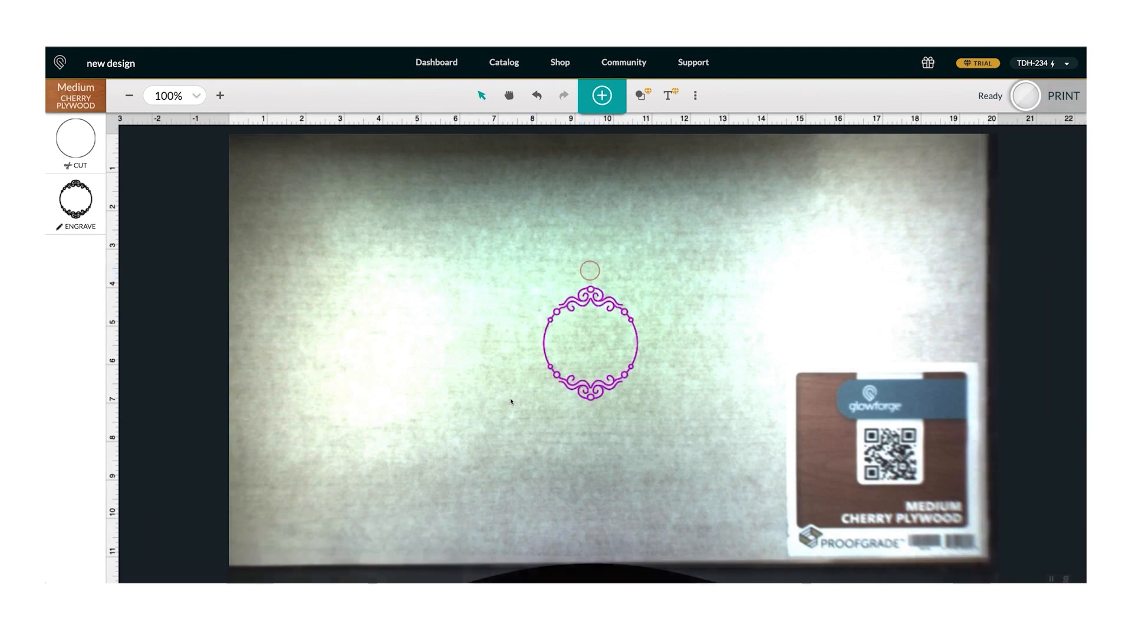
- Create an outline around the small circle and the frame together, with an offset of 0.2 in
key("ctrl+plus")
key("ctrl+plus")
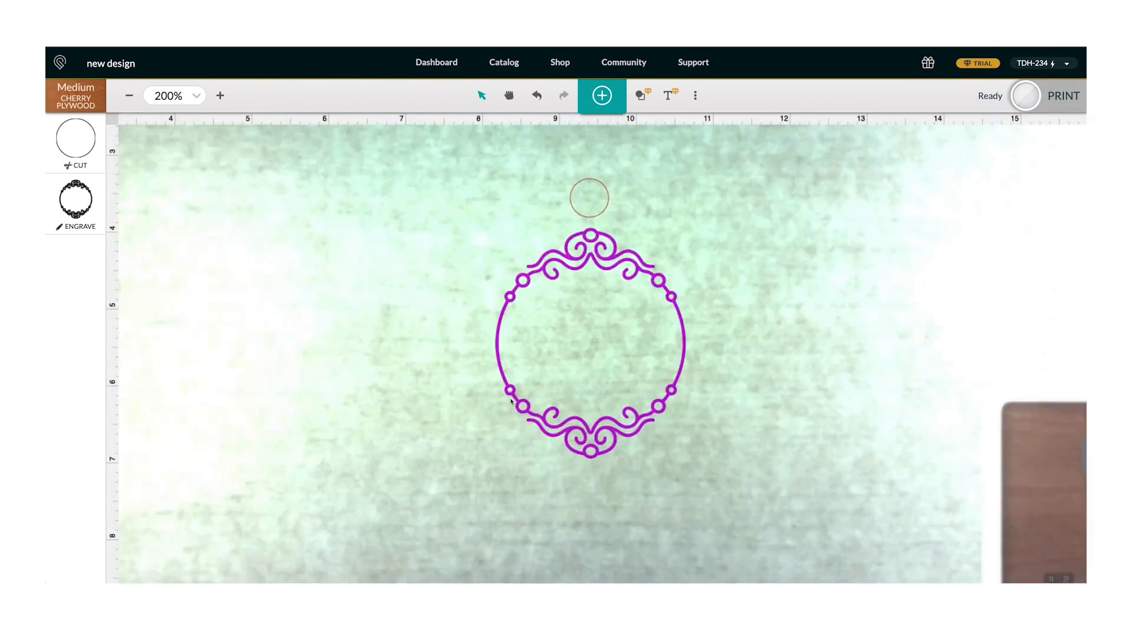
left_click_drag(675, 177, 675, 199)
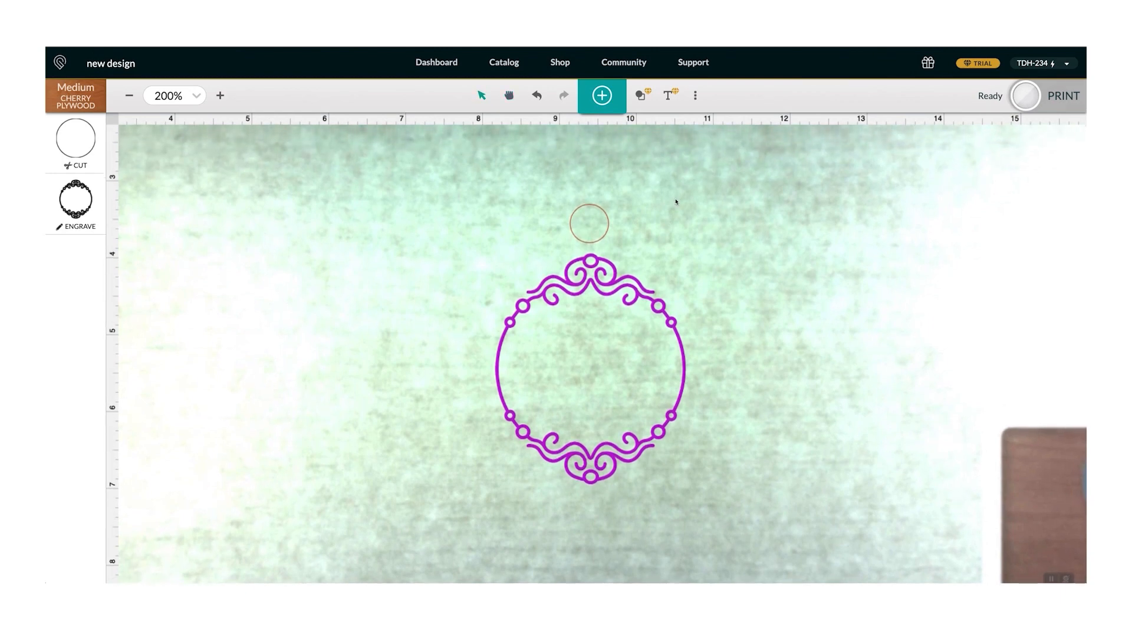
left_click_drag(676, 202, 575, 298)
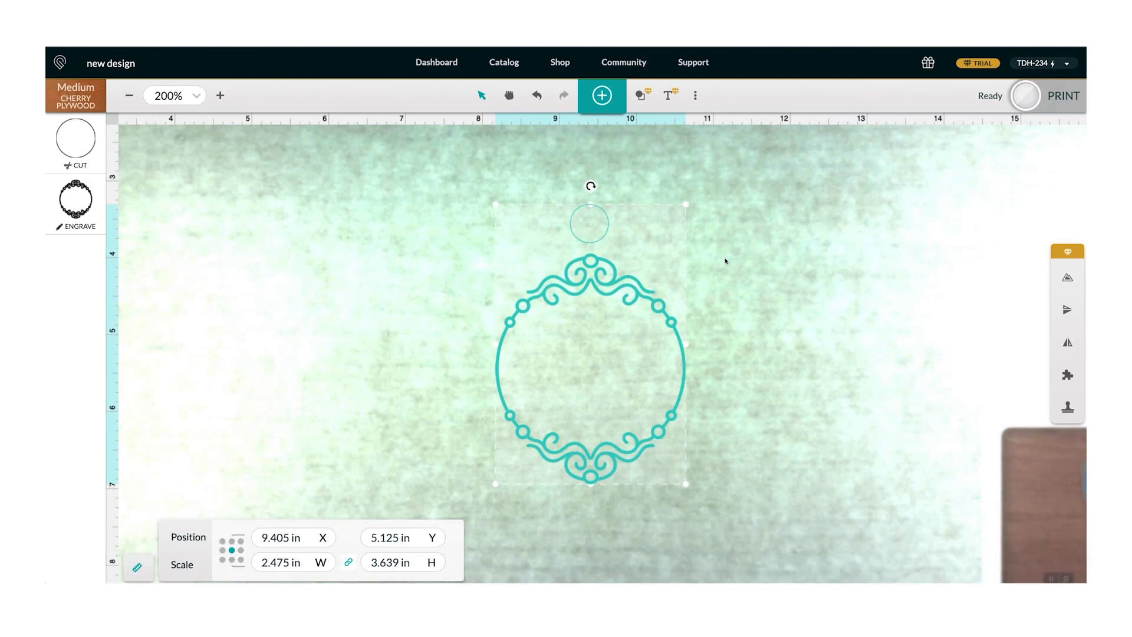
left_click(1067, 277)
left_click(973, 257)
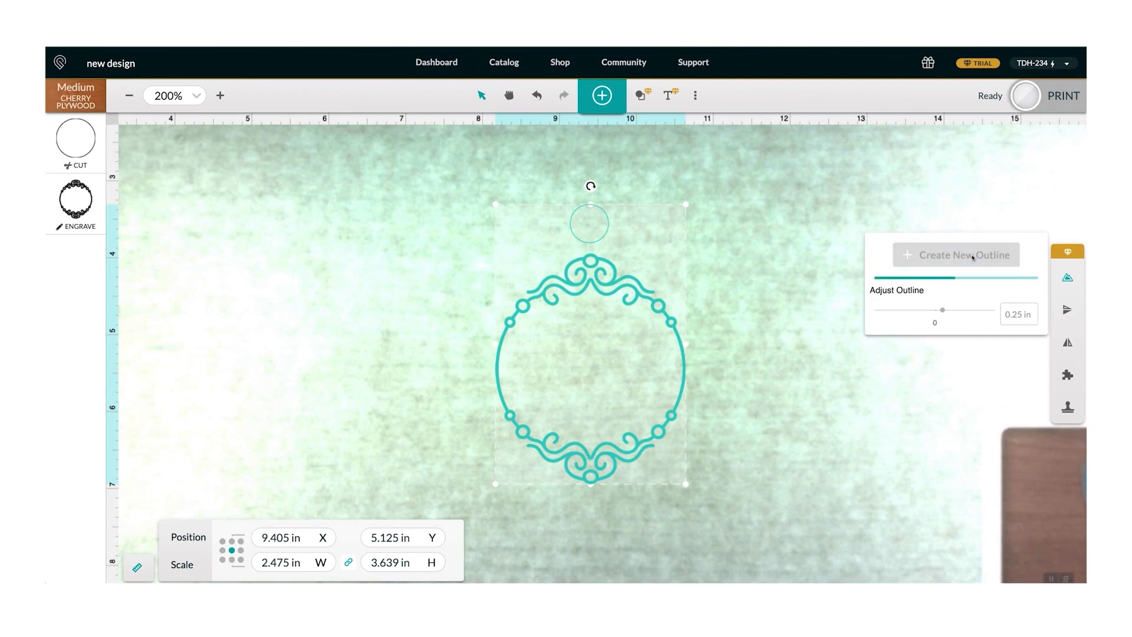
left_click(1023, 315)
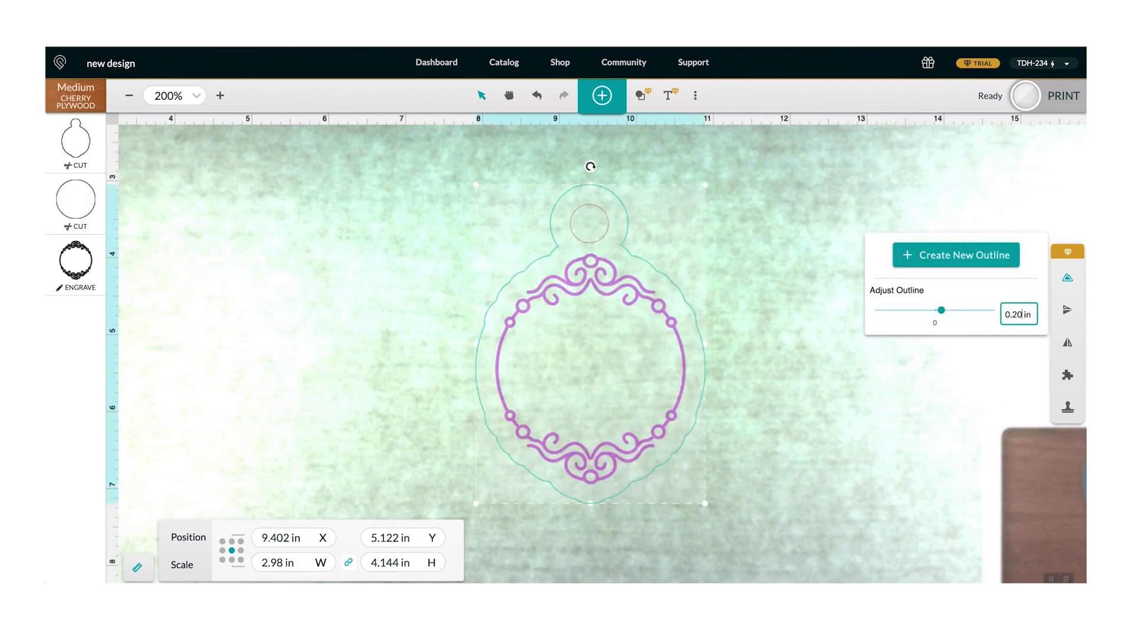
key("Return")
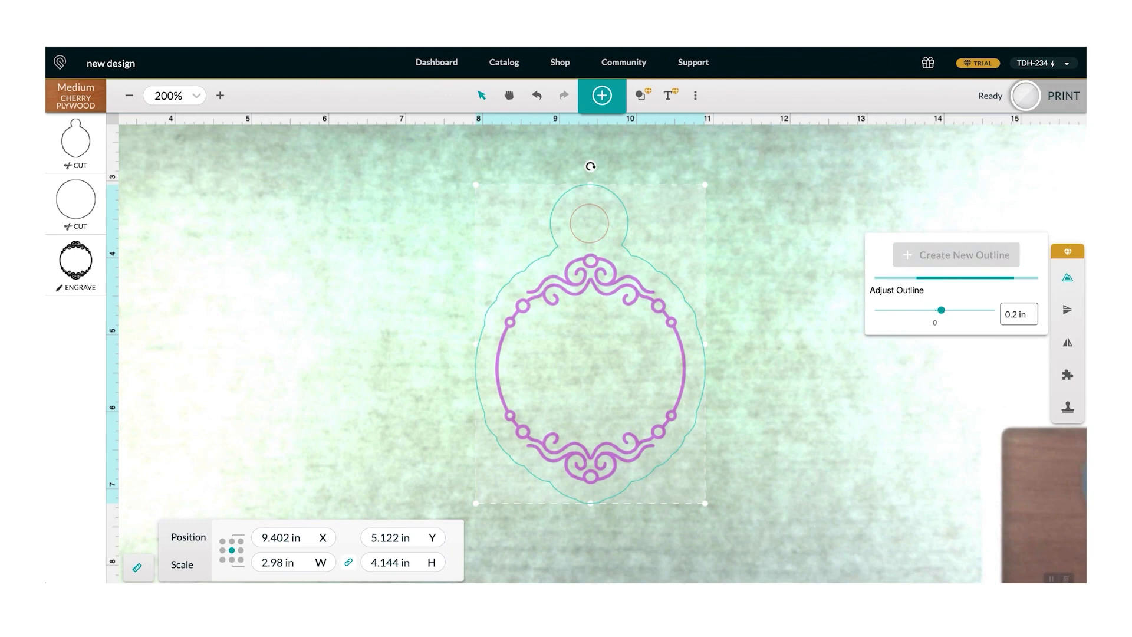
left_click(736, 277)
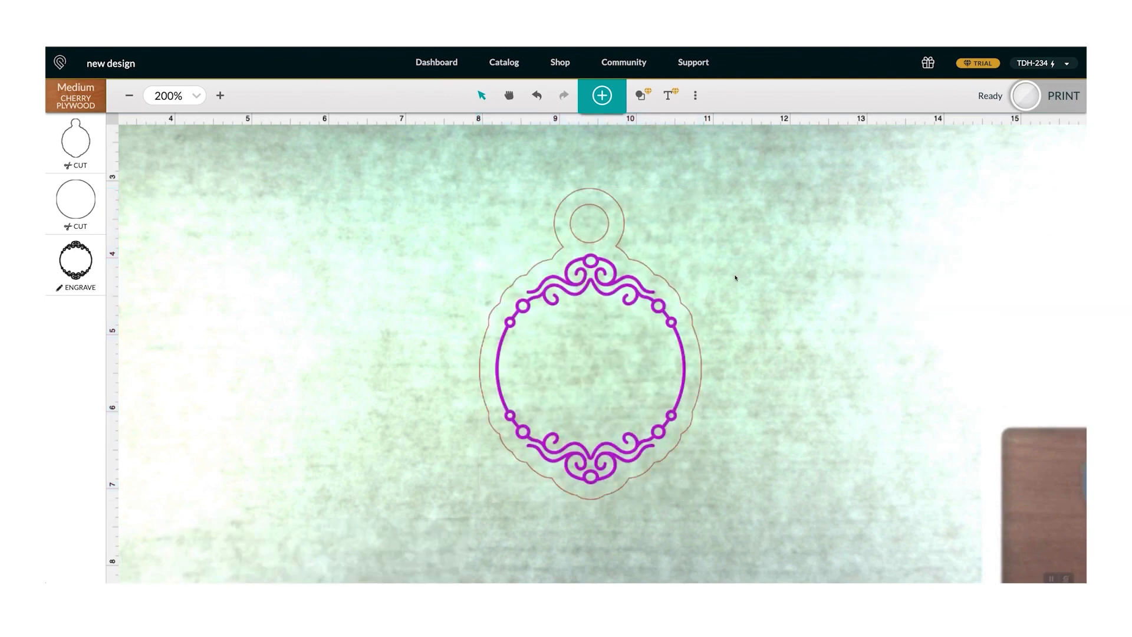
- Insert a text object, mark the Pacifico script font as a favorite and apply it to the text
left_click(668, 95)
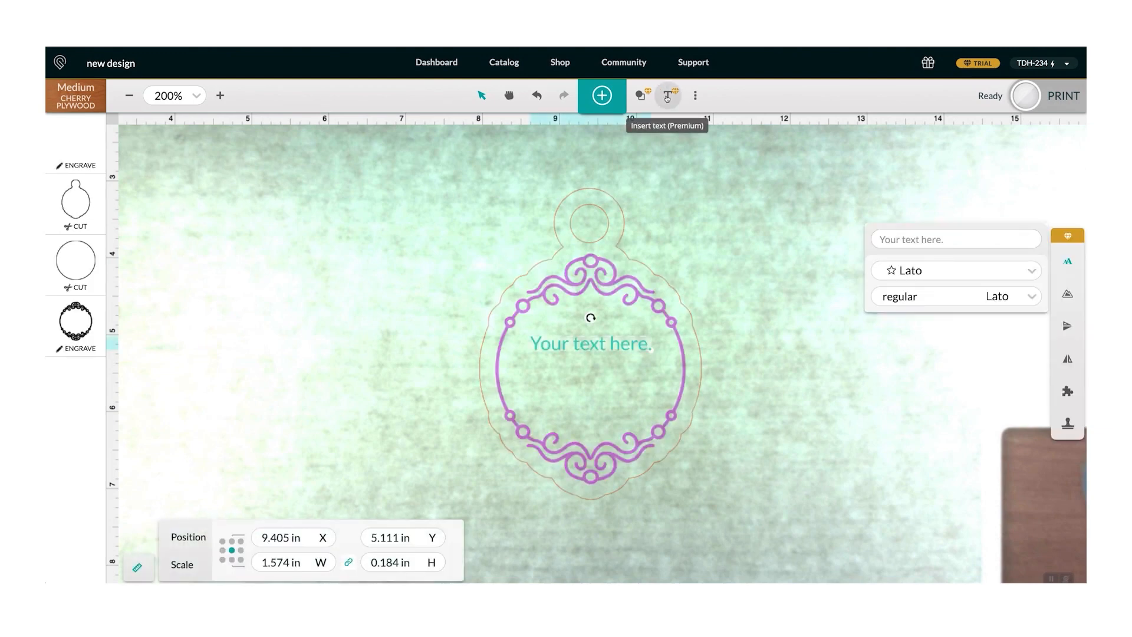
left_click(1036, 274)
scroll(963, 292, "up", 10)
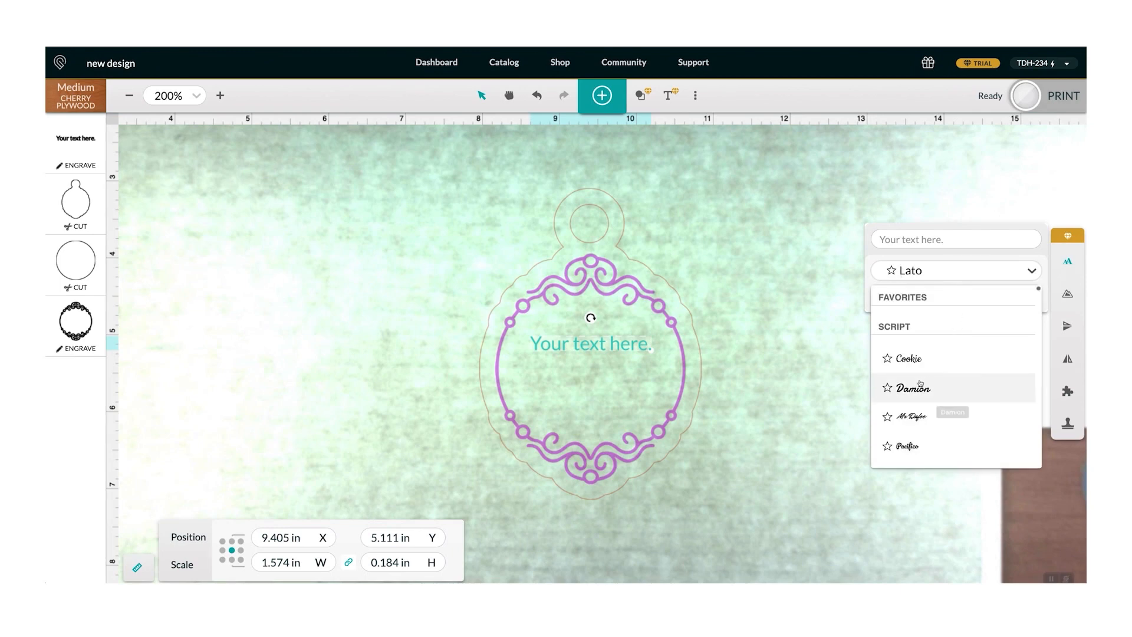
scroll(916, 386, "down", 2)
scroll(918, 385, "down", 3)
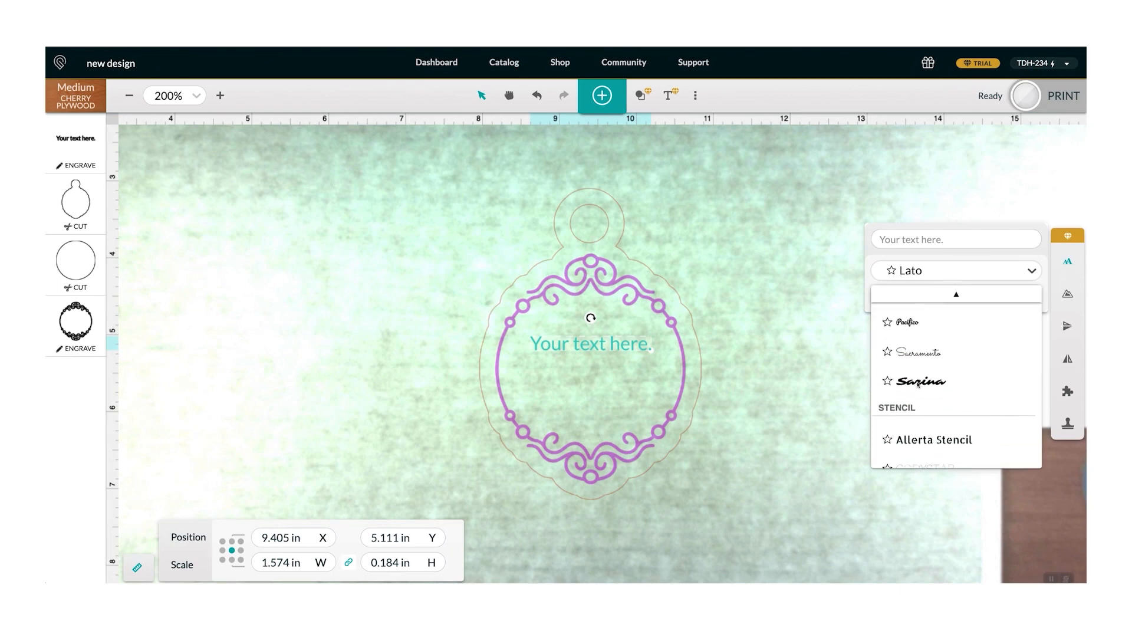
scroll(918, 385, "up", 2)
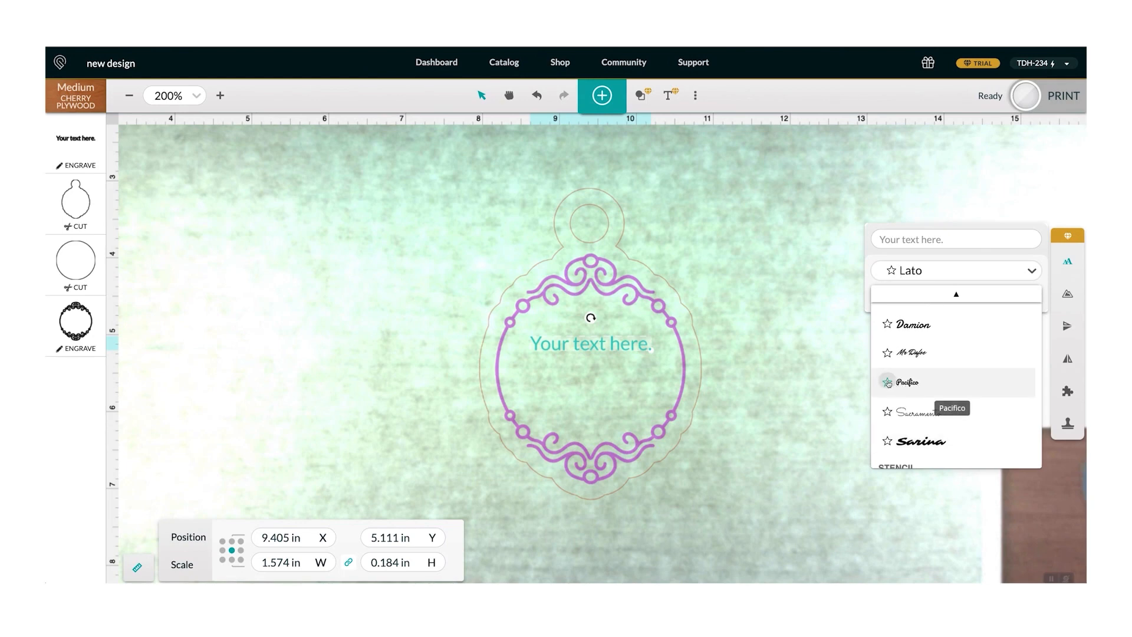
left_click(887, 382)
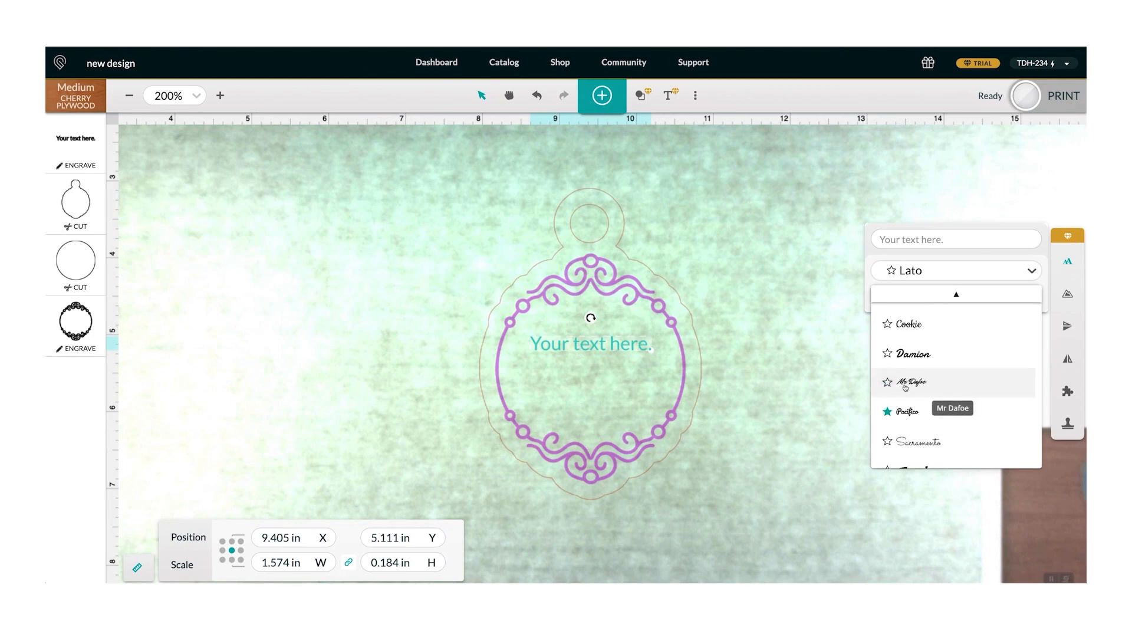
left_click(937, 409)
- Set the text inside the frame to "To" and enlarge it to about 0.49 in wide
left_click(930, 237)
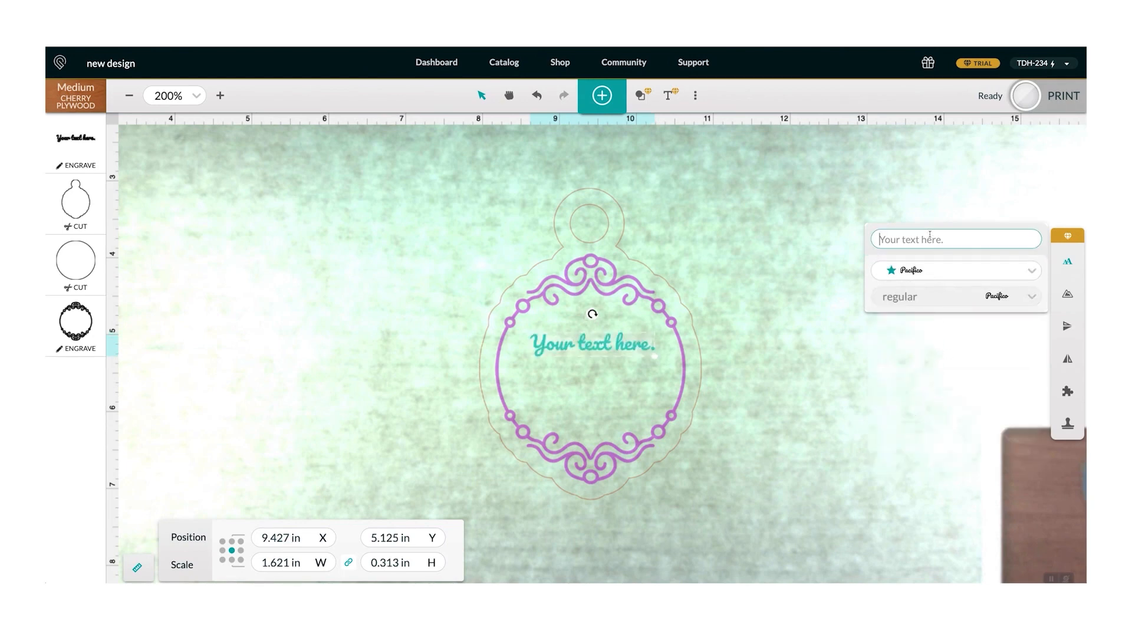
type("To")
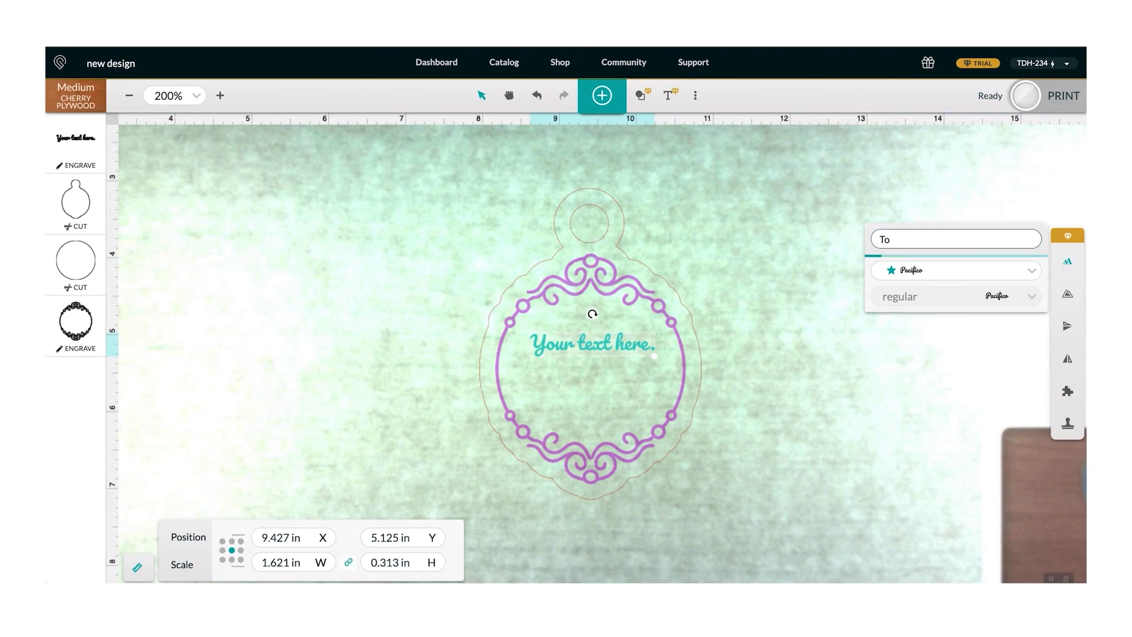
left_click(763, 265)
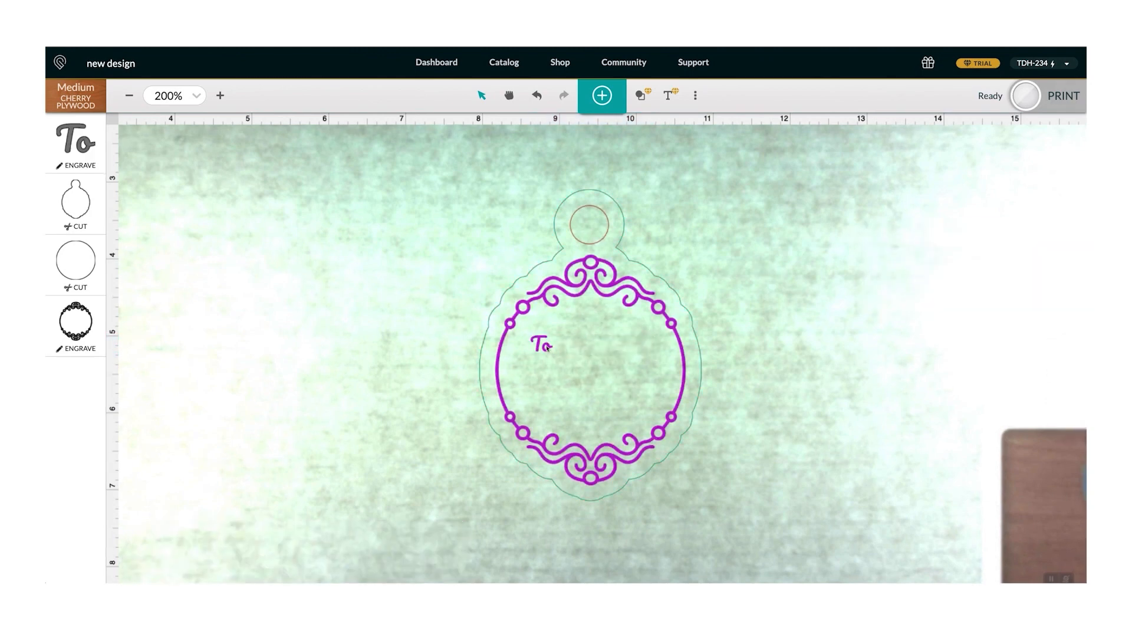
left_click(550, 348)
mouse_move(554, 352)
left_mouse_down()
mouse_move(579, 368)
mouse_move(559, 333)
left_mouse_up()
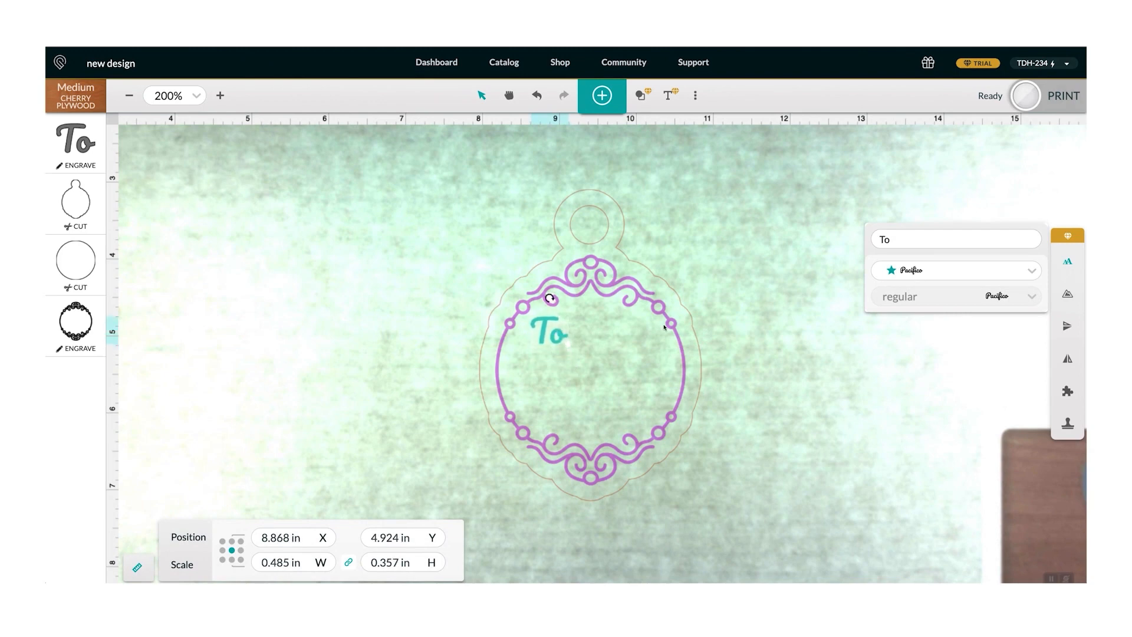
left_click(714, 320)
- Change the text inside the frame to "To:" and deselect it
left_click(560, 334)
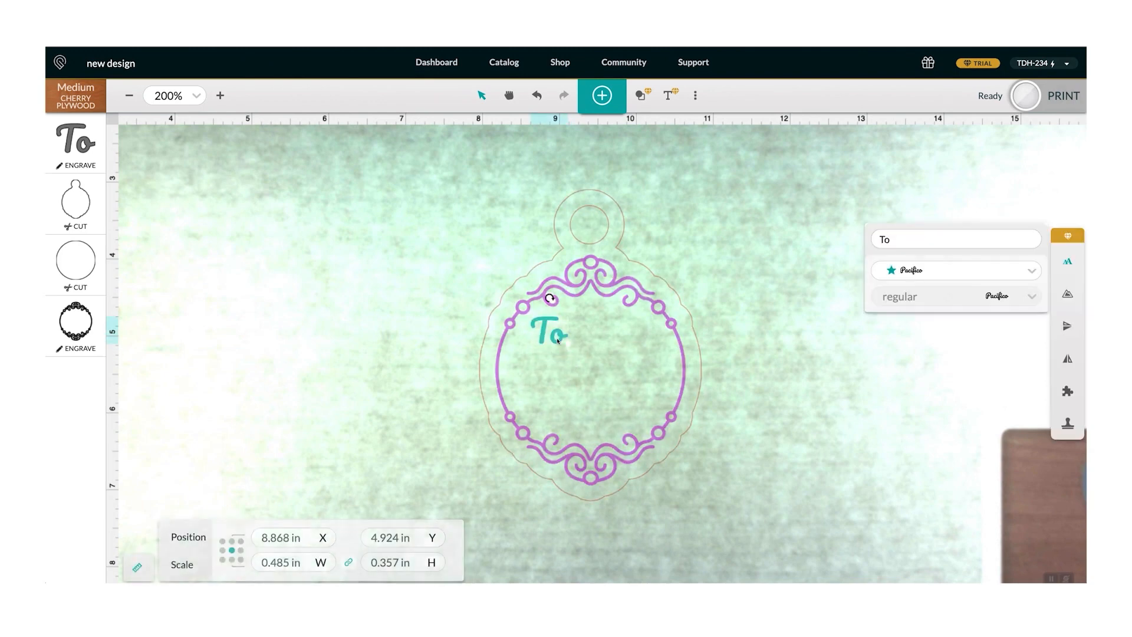
left_click(917, 240)
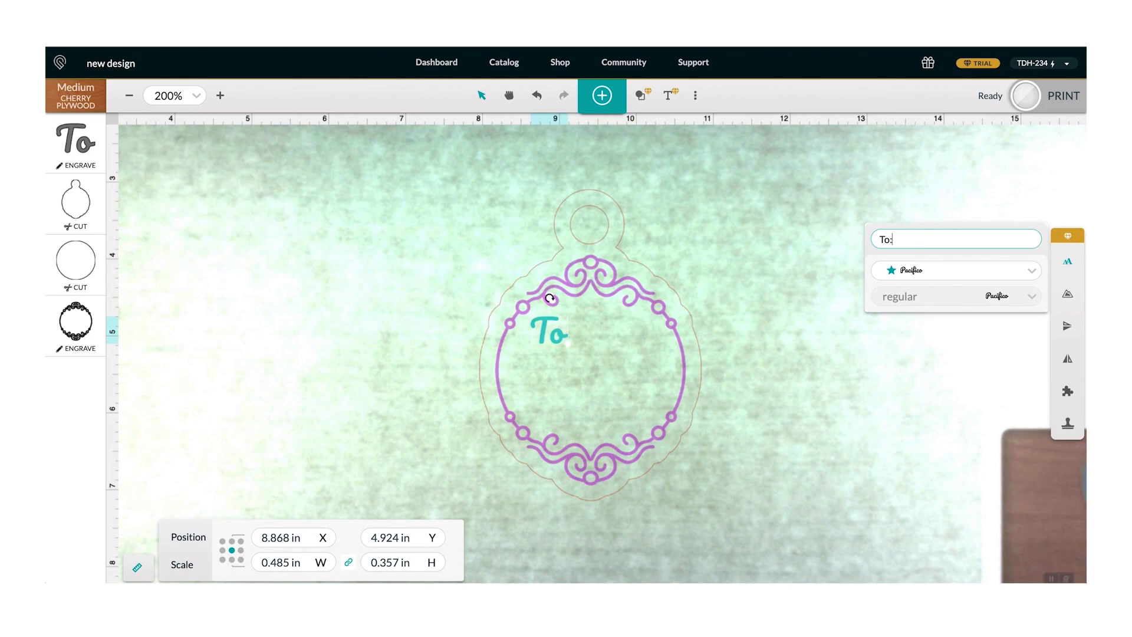
left_click(732, 252)
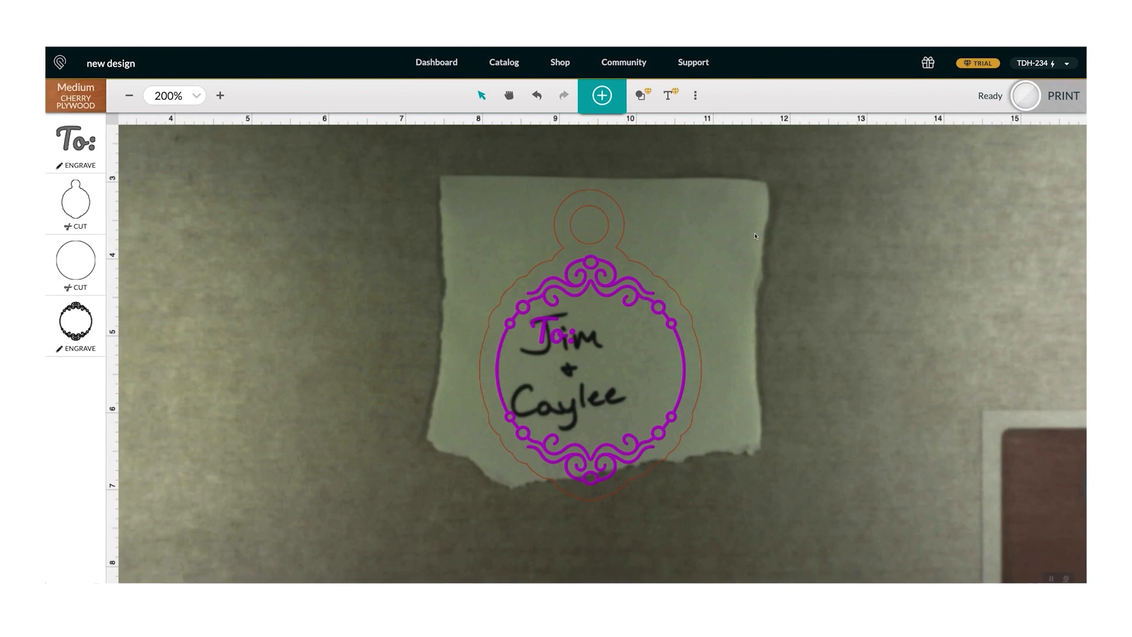
- Trace the handwritten names from the paper, place them as artwork, and scale them to about 1.21 in wide at about X 9.43 in, Y 5.69 in
left_click(602, 95)
left_click(672, 79)
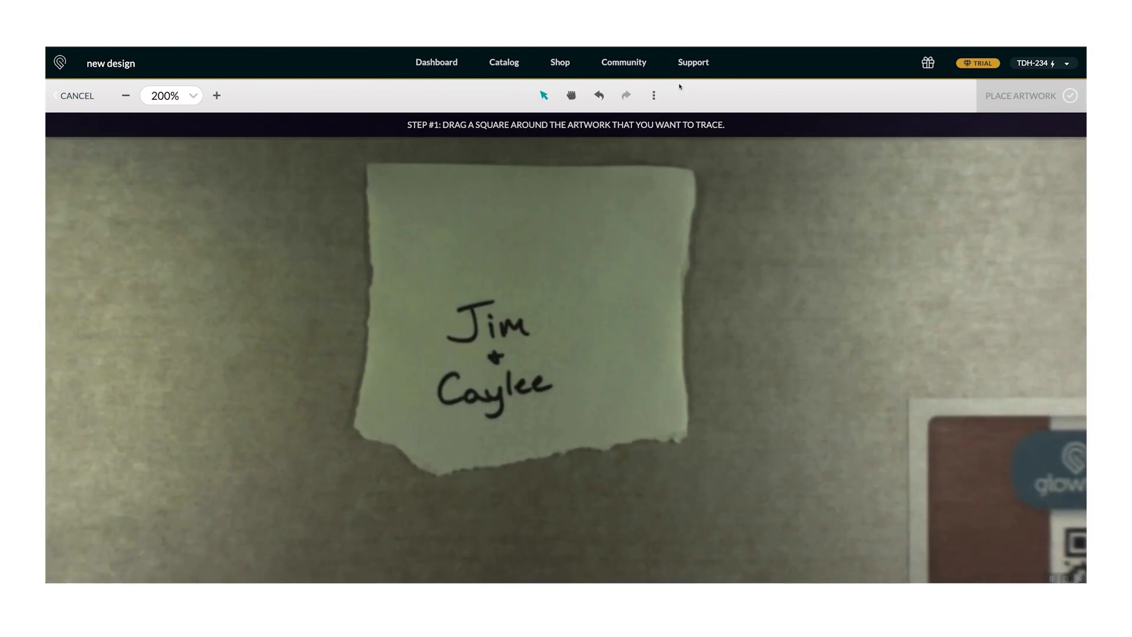
mouse_move(412, 278)
left_mouse_down()
mouse_move(481, 371)
mouse_move(585, 425)
left_mouse_up()
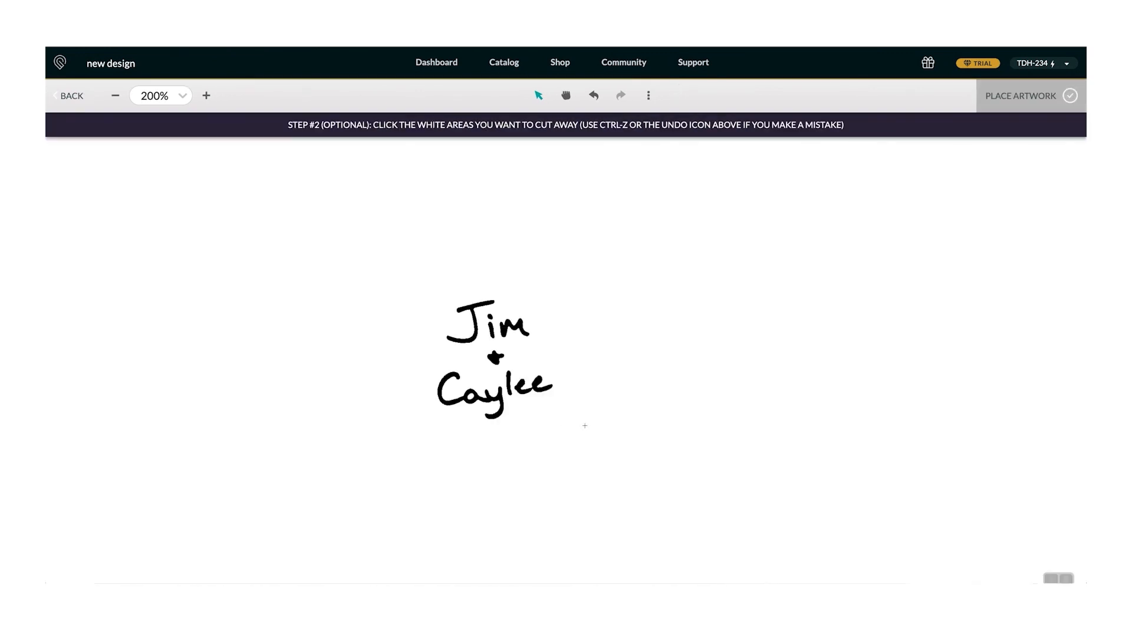
left_click(1033, 105)
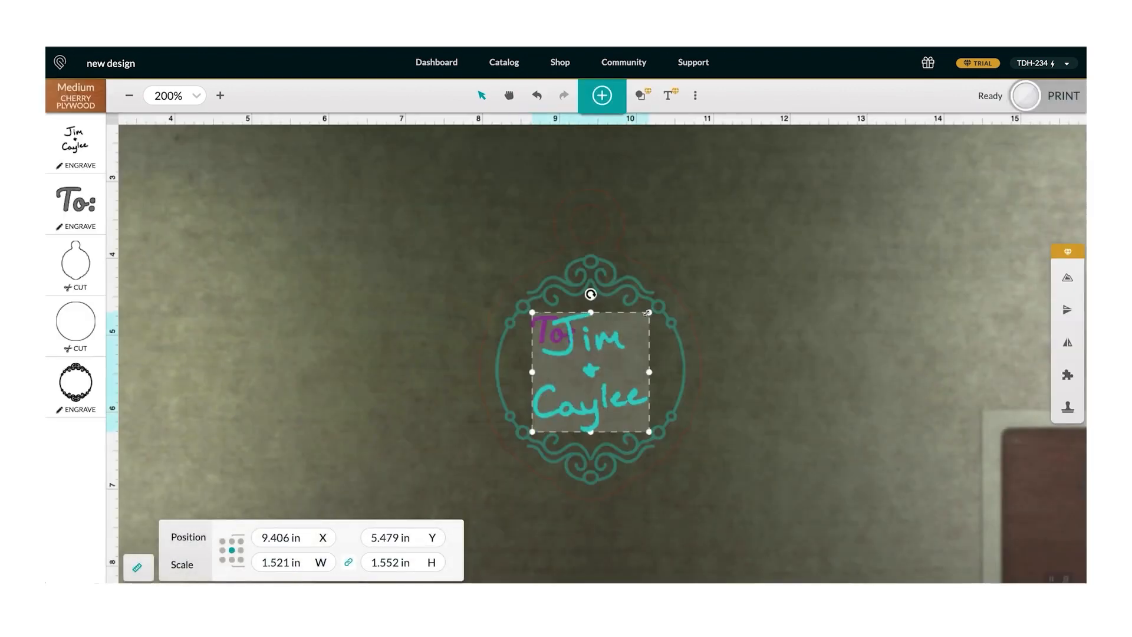
left_click_drag(648, 313, 612, 362)
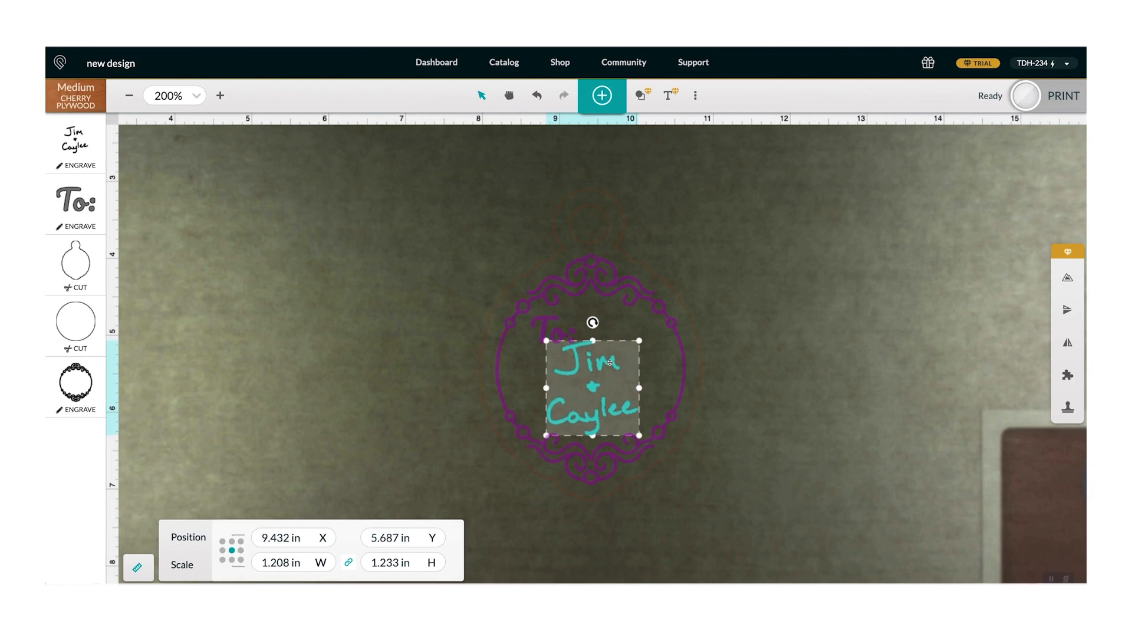
left_click(754, 288)
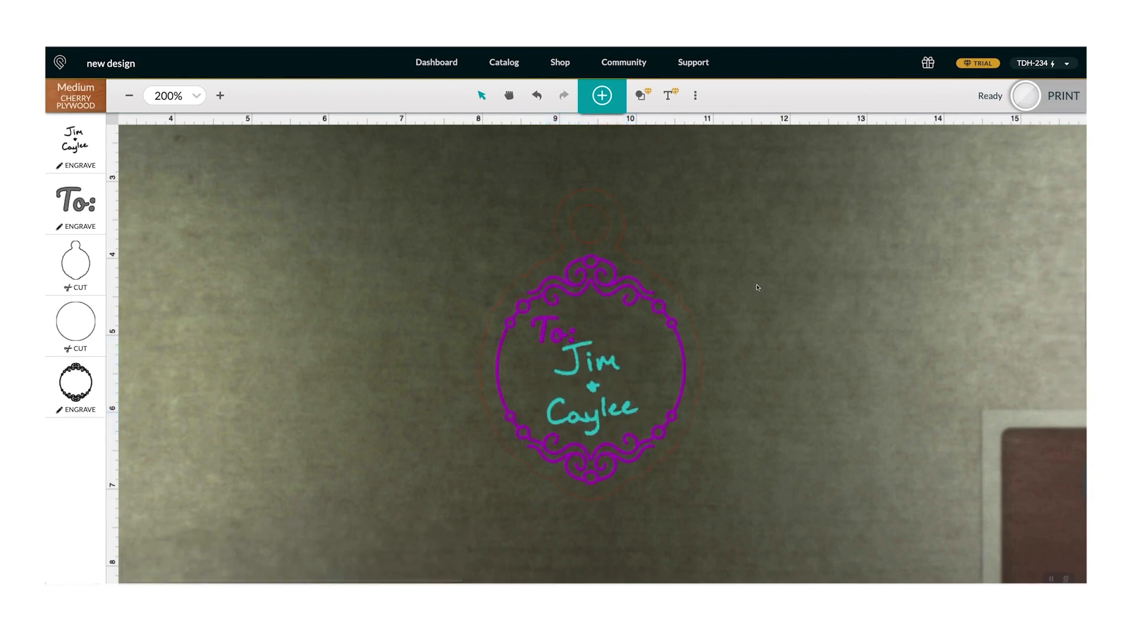
- Shrink the "To:" text to about 0.42 in wide so it sits above the traced names, and deselect it
left_click(566, 339)
left_click_drag(580, 346, 563, 334)
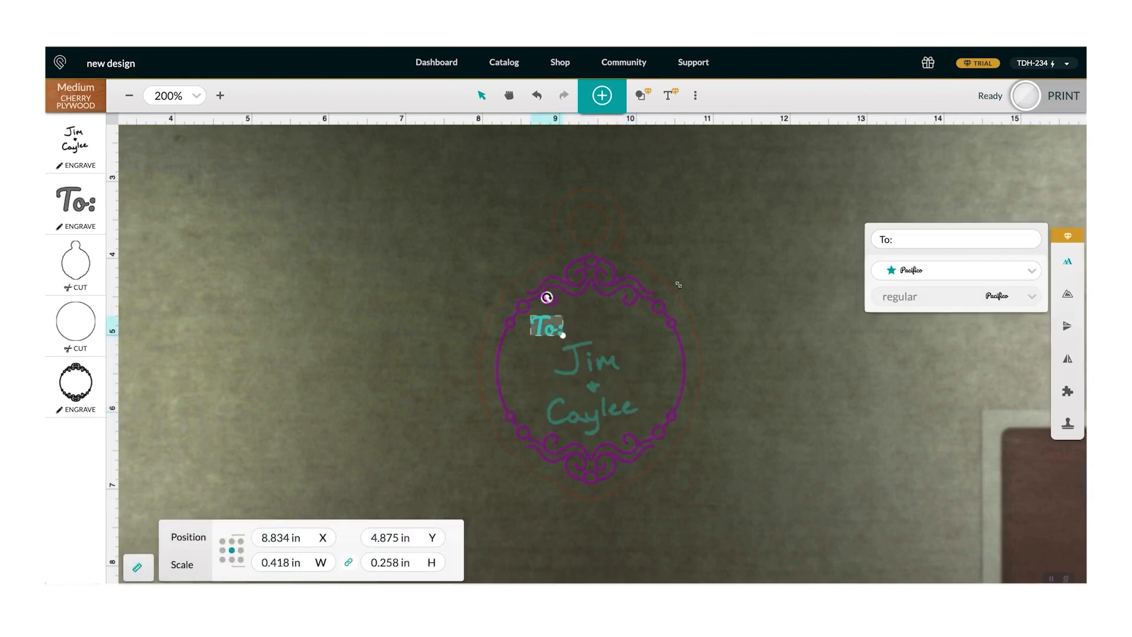
left_click(708, 275)
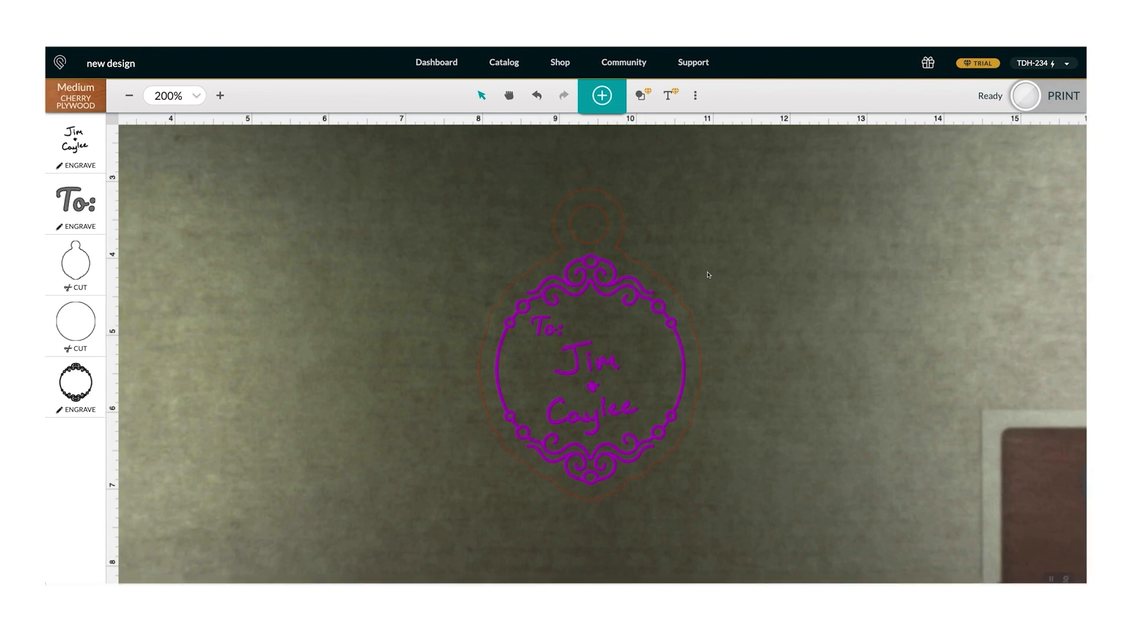
- Search the materials for "cherry" and choose Medium Cherry Plywood
scroll(709, 275, "down", 2)
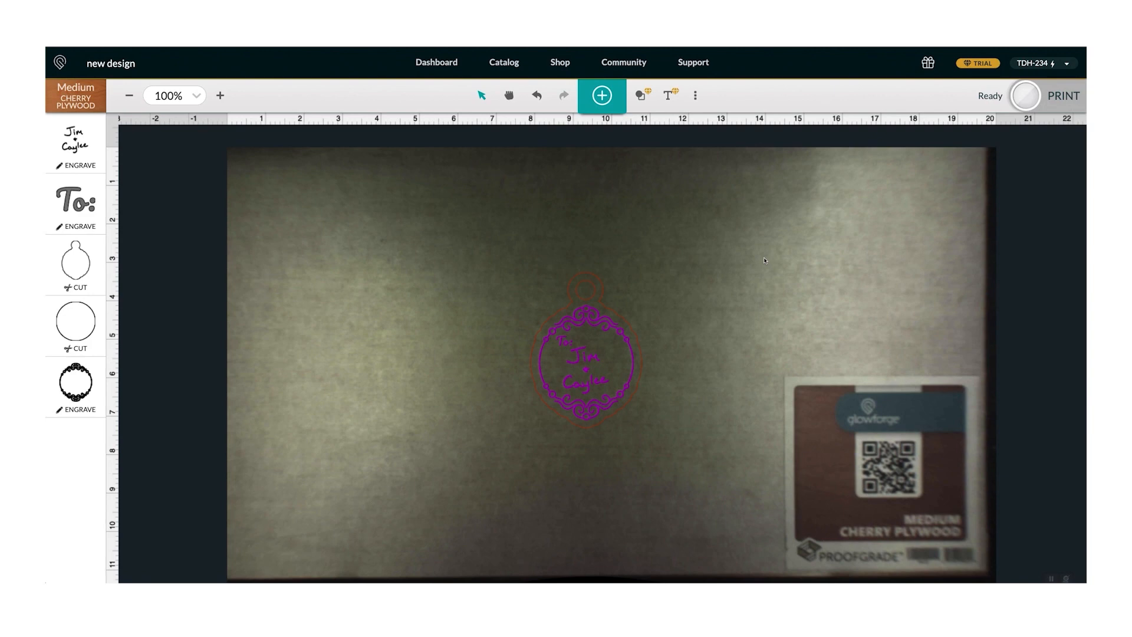
left_click(93, 103)
type("c")
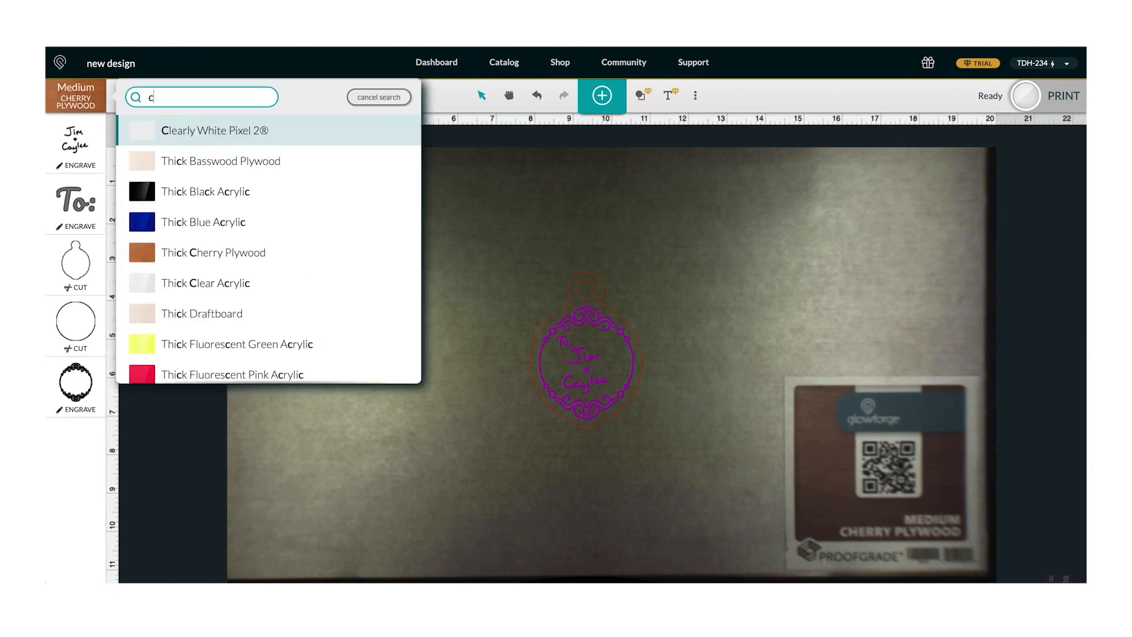
type("herry")
left_click(260, 226)
- Select the whole tag design and move it to the upper-left corner of the material, at about X 1.91 in, Y 2.29 in
left_click(614, 340)
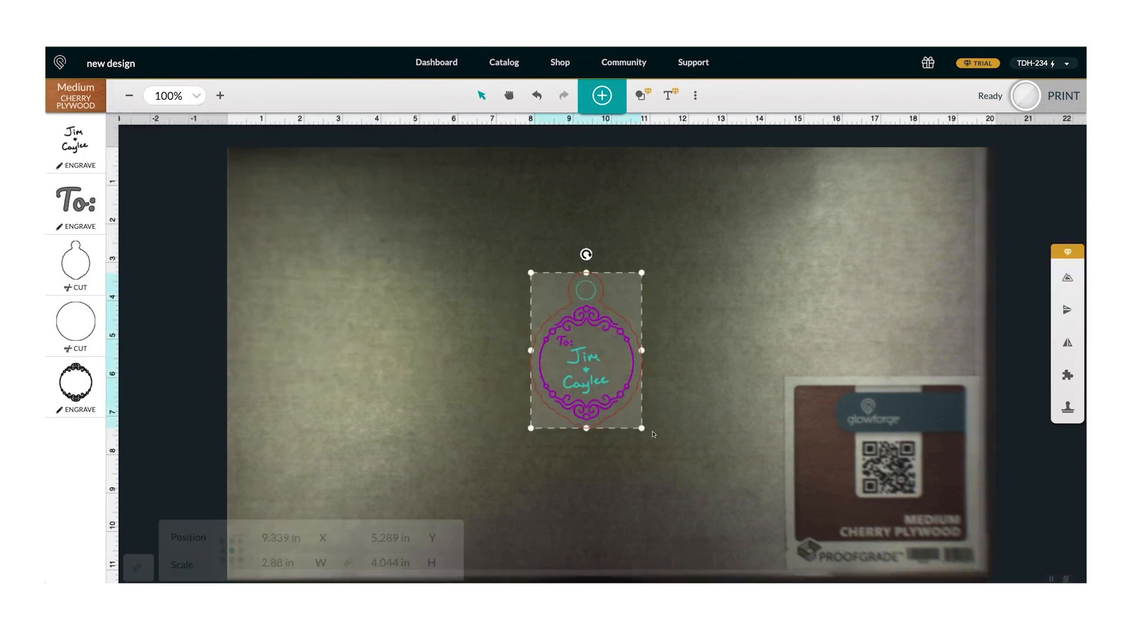
left_click_drag(604, 326, 320, 212)
- Try enlarging the whole tag to about 4.25 in wide, undo the enlargement and deselect the design
left_click_drag(353, 314, 425, 387)
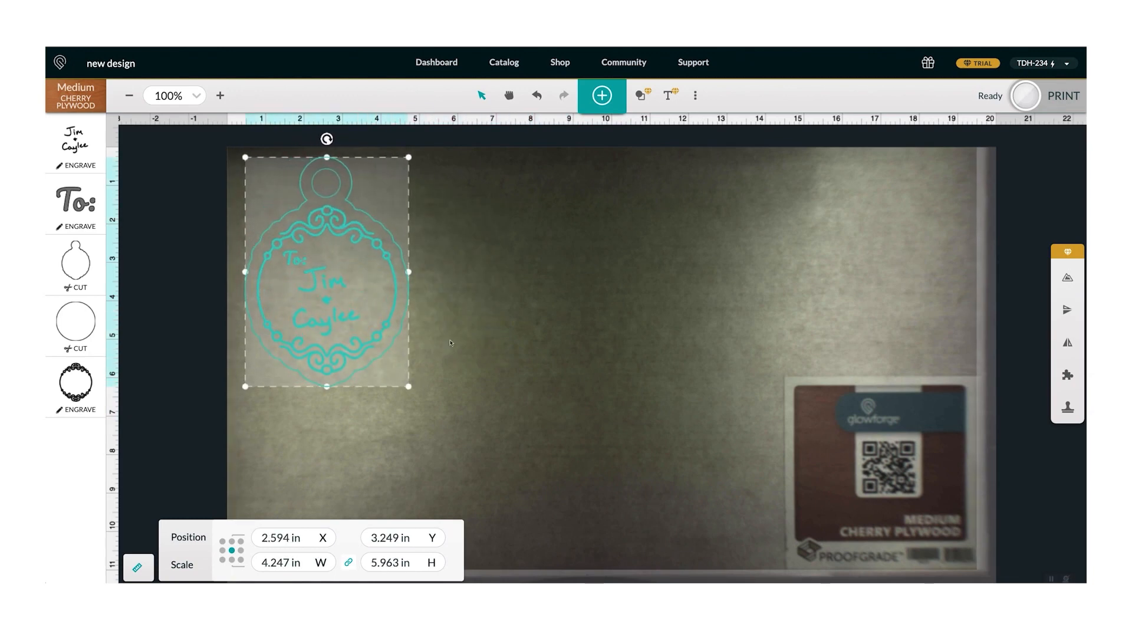
left_click(537, 96)
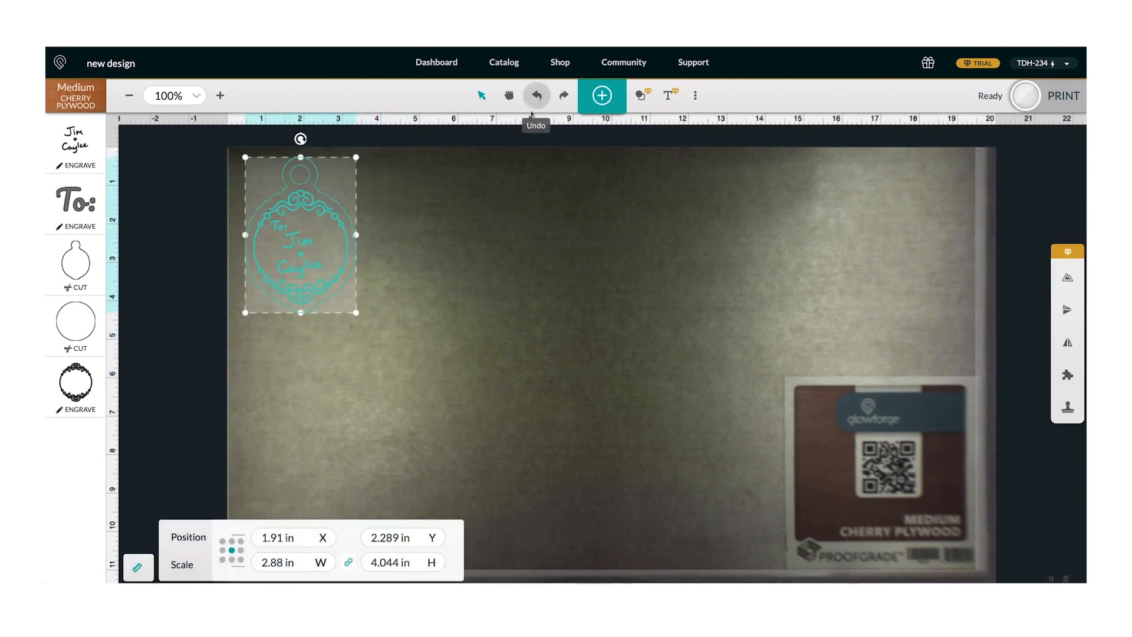
left_click(416, 253)
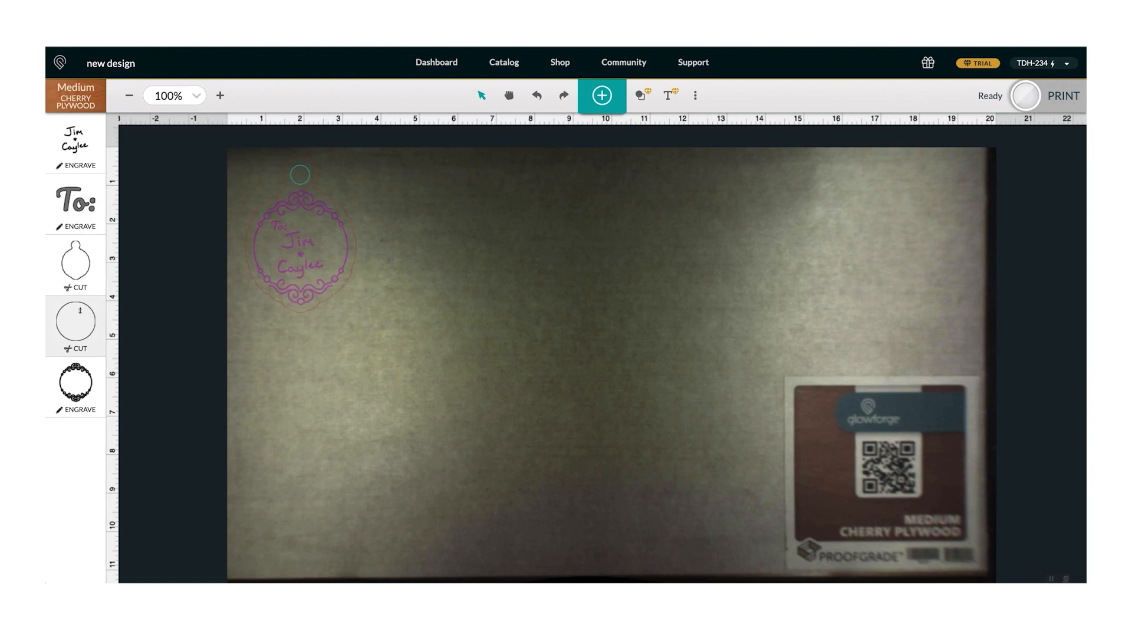
- Reorder the operations so the frame engraving comes before the hole cut and the outer outline cut comes last
left_click_drag(81, 381, 80, 265)
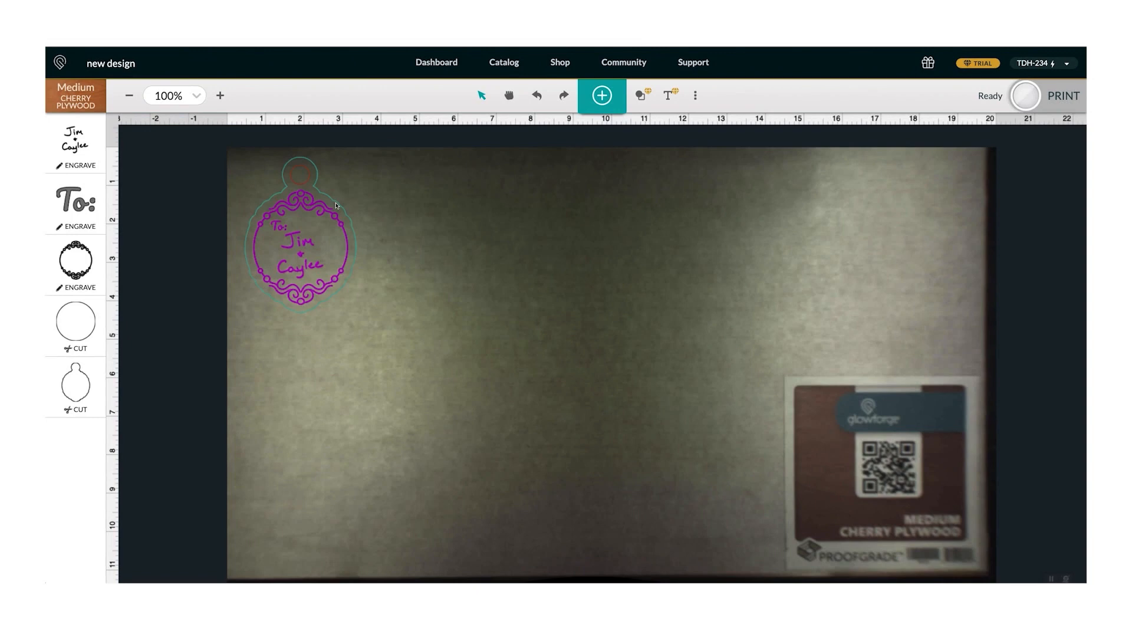
left_click(315, 182)
left_click(306, 177)
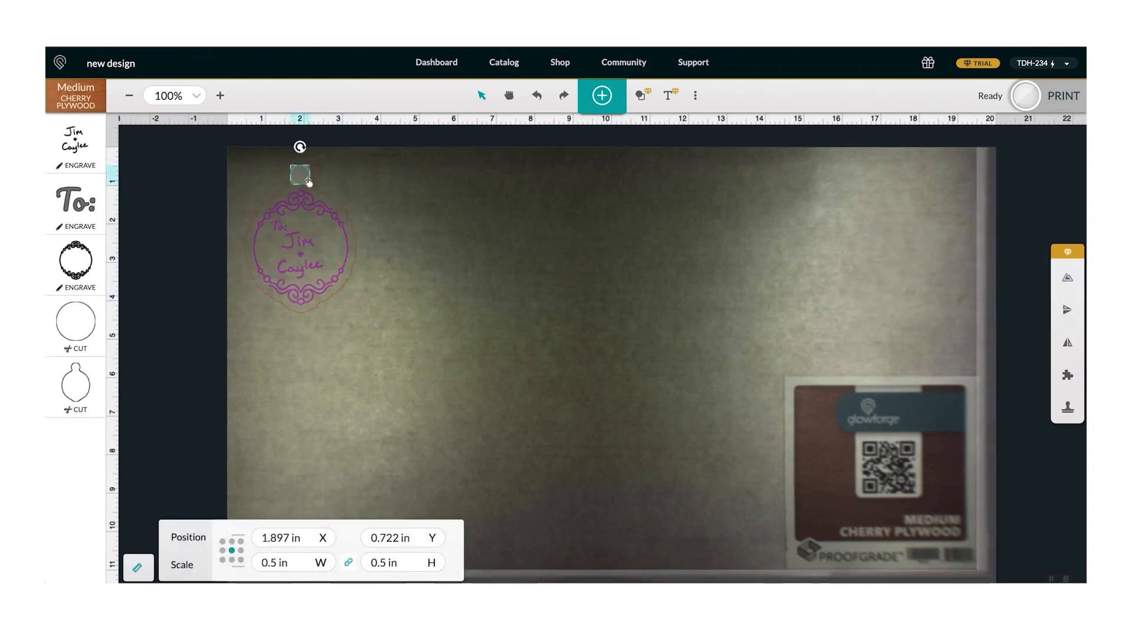
left_click(347, 184)
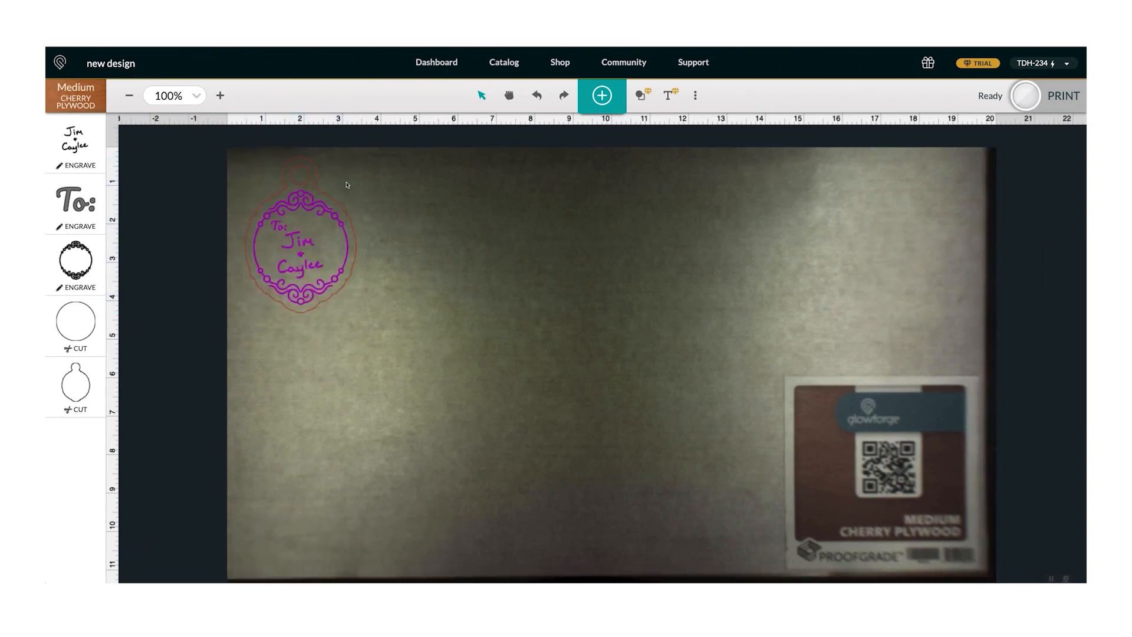
- Set the engraving of the traced handwritten names to SD Graphic
left_click(75, 141)
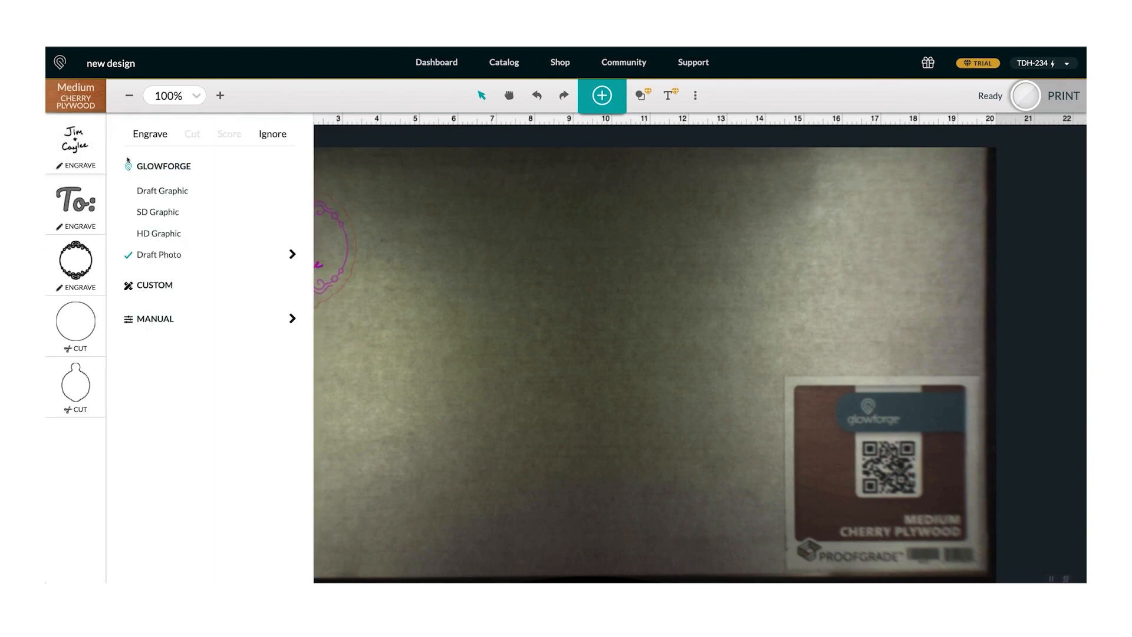
left_click(173, 192)
left_click(168, 211)
left_click(361, 184)
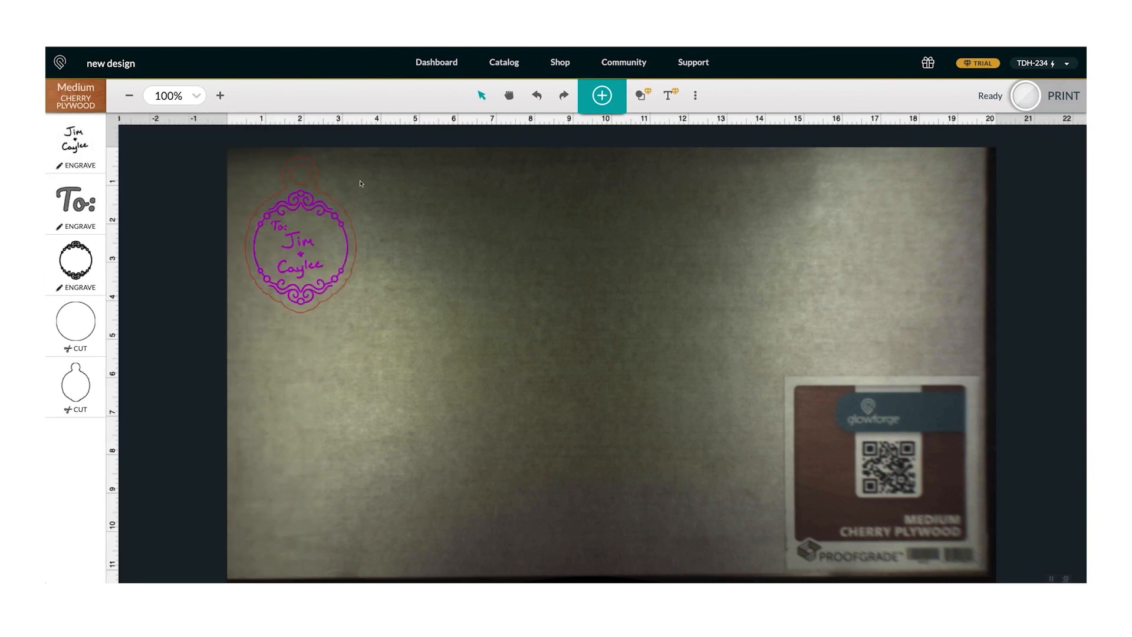
- Check that the "To:" text and the frame are set to engrave as SD Graphic, and start preparing the print
left_click(75, 202)
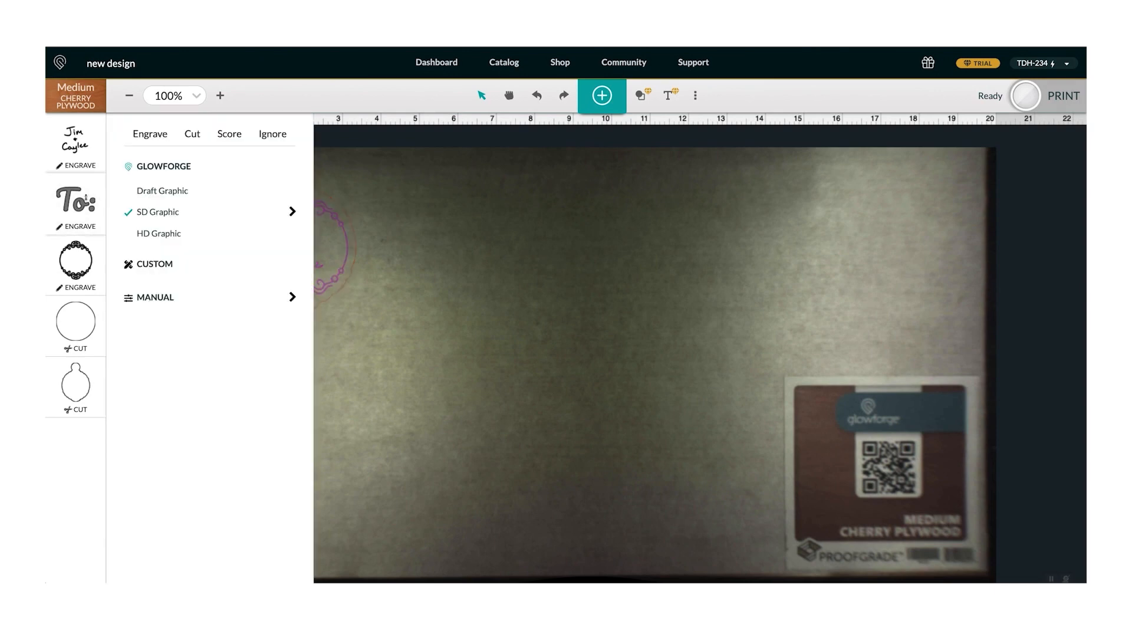
left_click(348, 198)
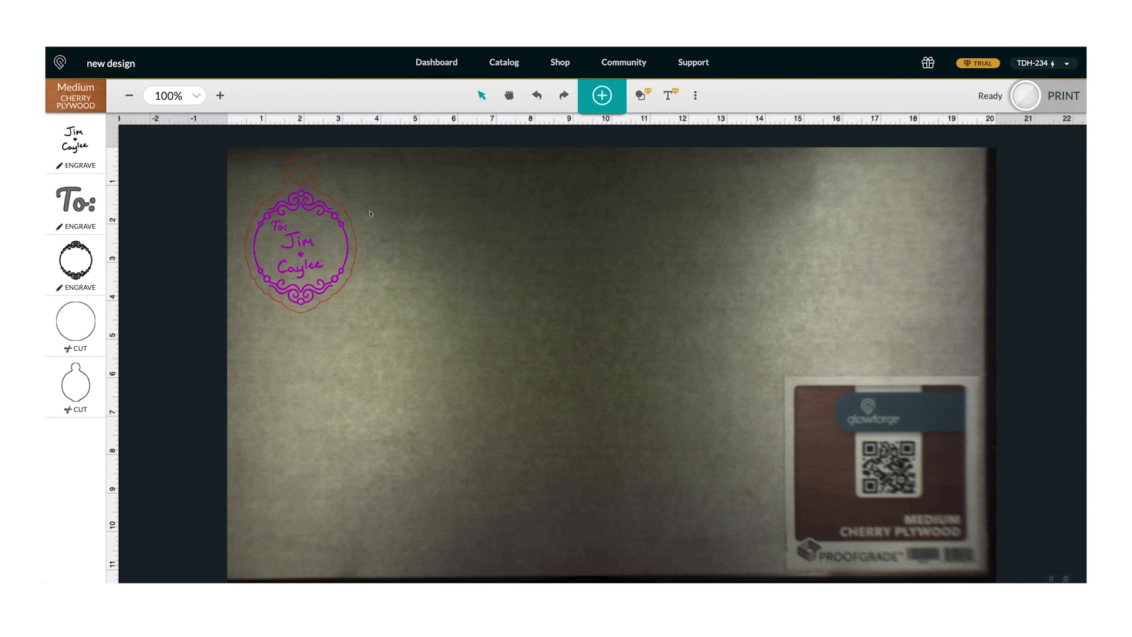
left_click(82, 260)
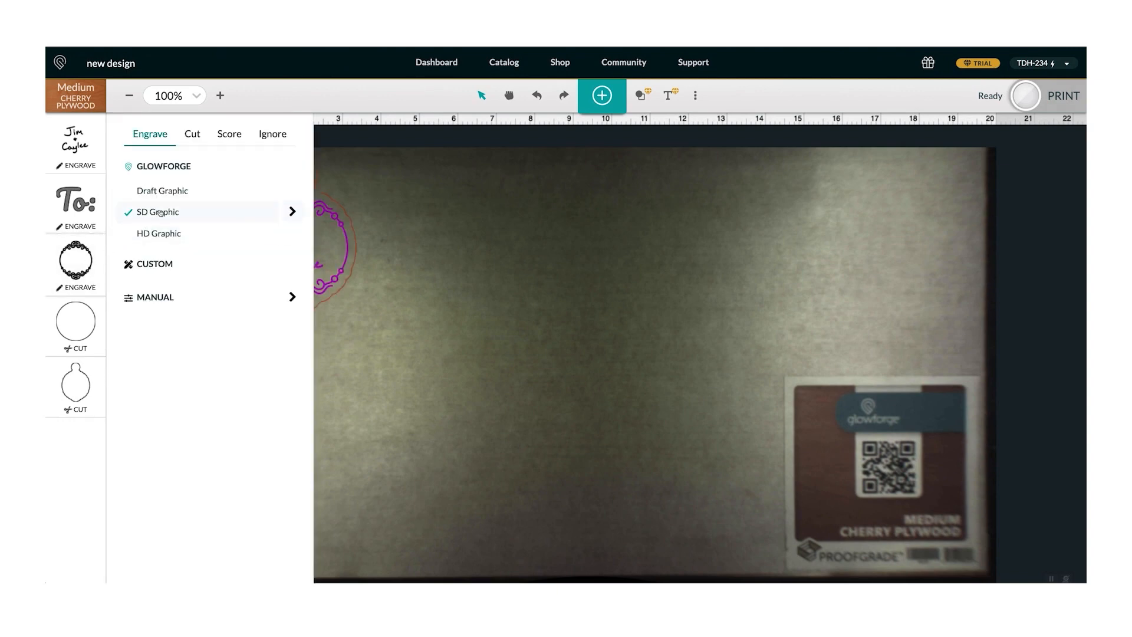
left_click(399, 222)
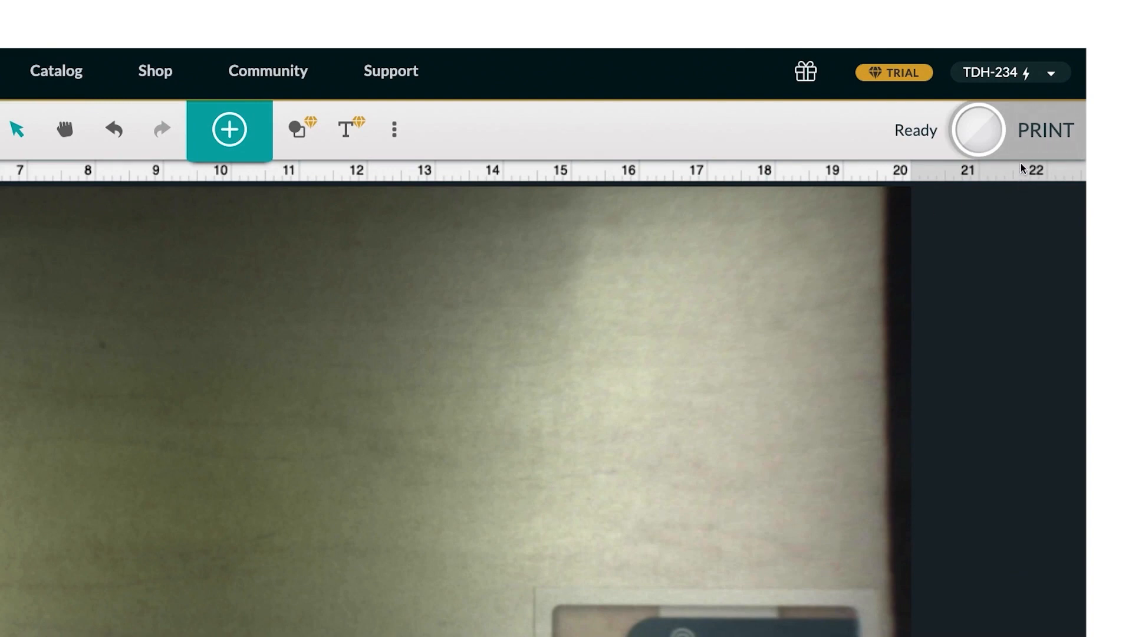
left_click(1047, 109)
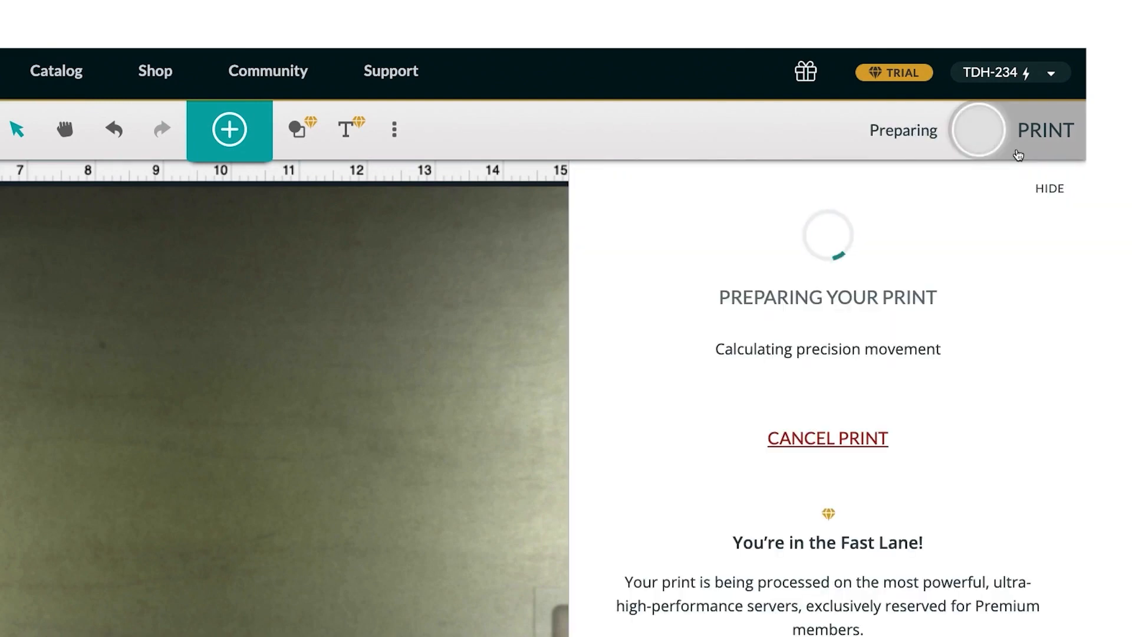